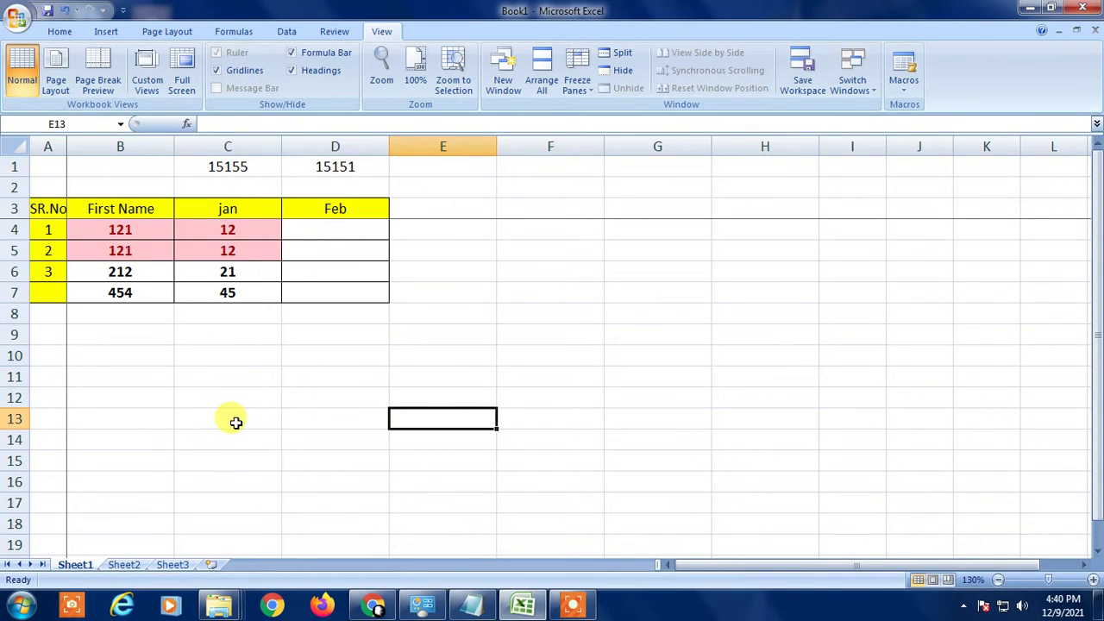
# Step: Change the heading in B3 to jan and the heading in C3 to feb
pyautogui.click(144, 228)
pyautogui.click(233, 229)
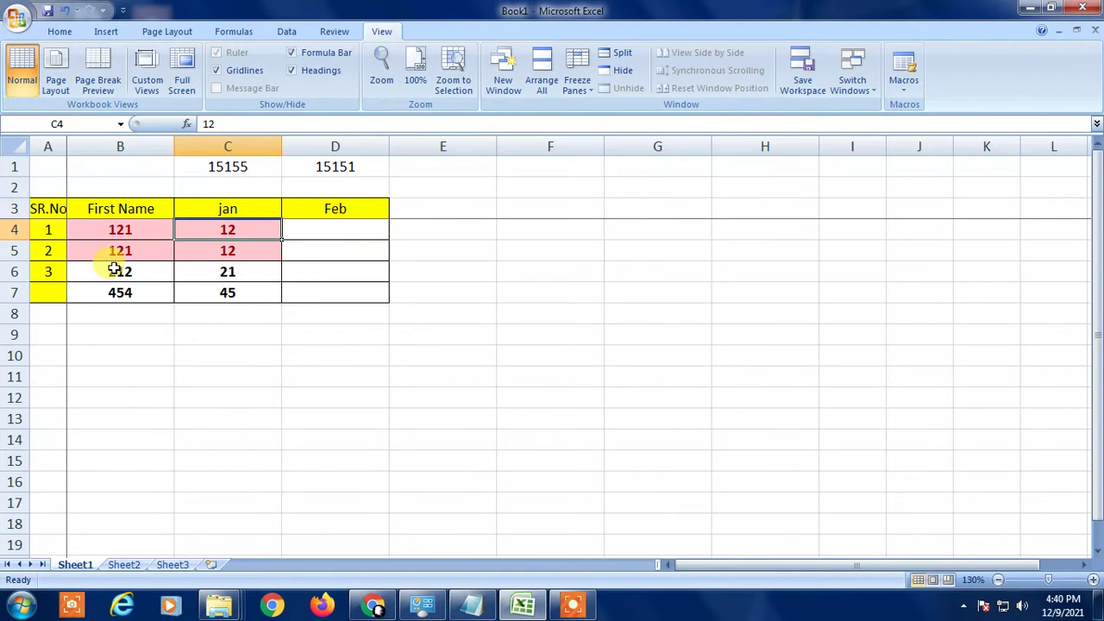
pyautogui.click(168, 208)
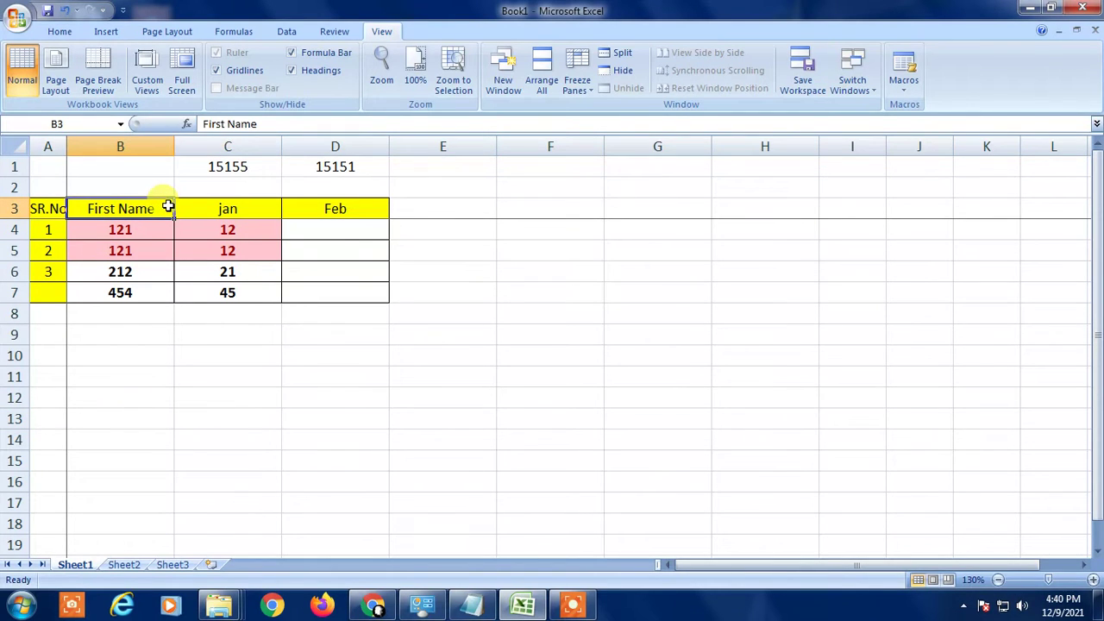
pyautogui.write('jan')
pyautogui.press('Return')
pyautogui.press('Up')
pyautogui.press('Right')
pyautogui.write('f')
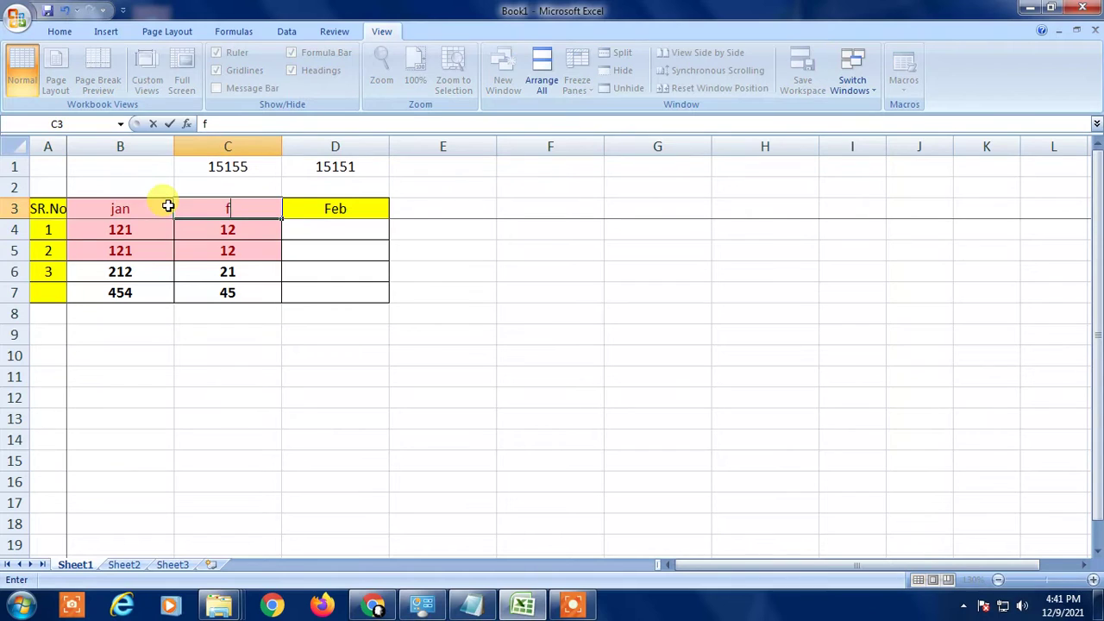
pyautogui.write('eb')
pyautogui.press('Return')
# Step: Change the heading in D3 to result
pyautogui.press('Up')
pyautogui.press('Right')
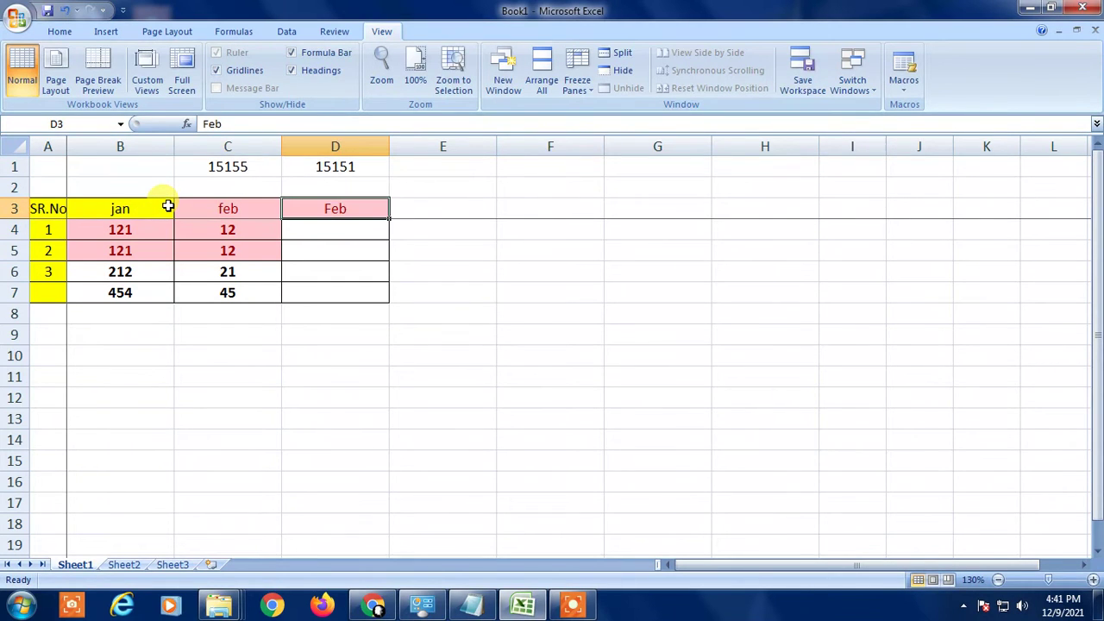
pyautogui.write('resul')
pyautogui.press('BackSpace')
pyautogui.press('BackSpace')
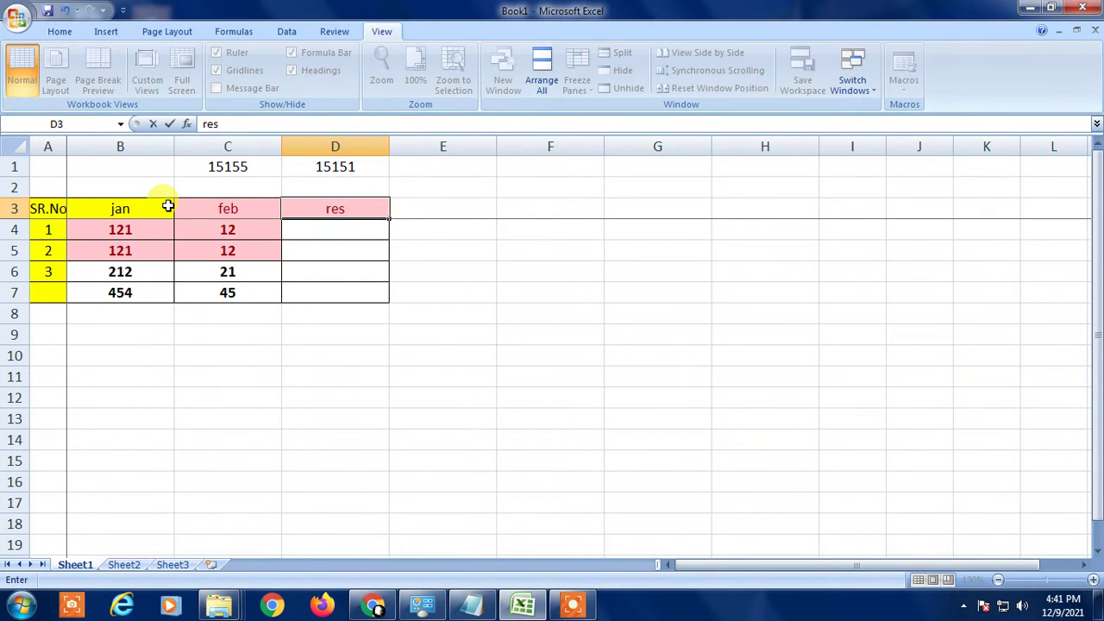
pyautogui.write('ult')
pyautogui.press('Return')
pyautogui.press('Up')
pyautogui.press('Up')
pyautogui.press('Up')
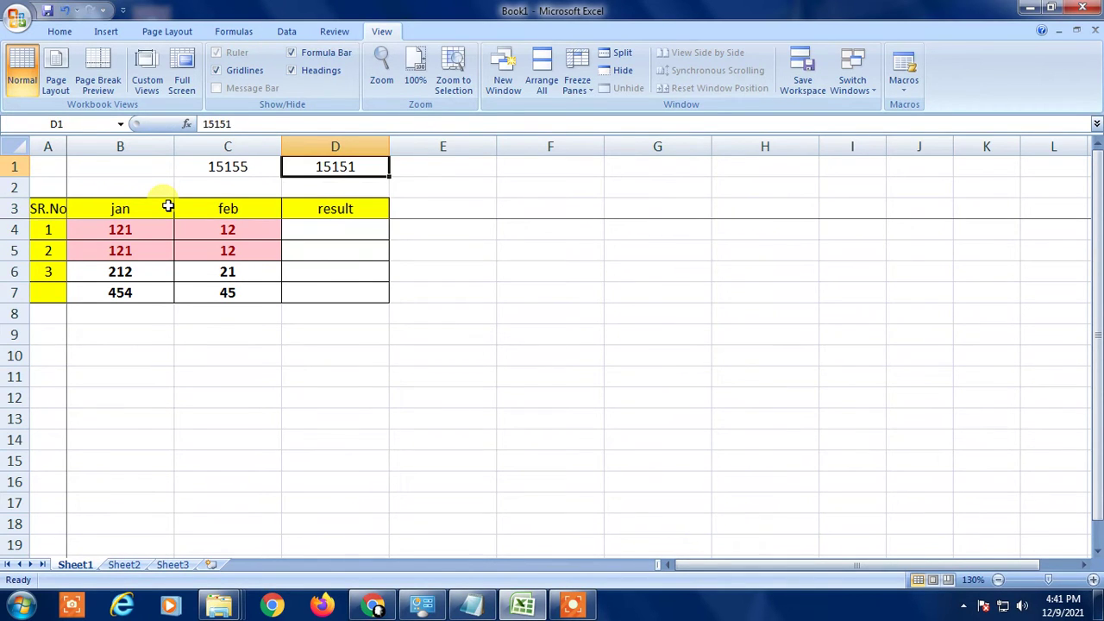
pyautogui.press('Down')
pyautogui.press('Down')
pyautogui.press('Down')
pyautogui.press('Down')
pyautogui.press('Down')
pyautogui.press('Down')
pyautogui.press('Down')
pyautogui.press('Down')
pyautogui.press('Down')
pyautogui.press('Up')
pyautogui.press('Up')
pyautogui.press('Up')
pyautogui.press('Up')
pyautogui.press('Up')
pyautogui.press('Up')
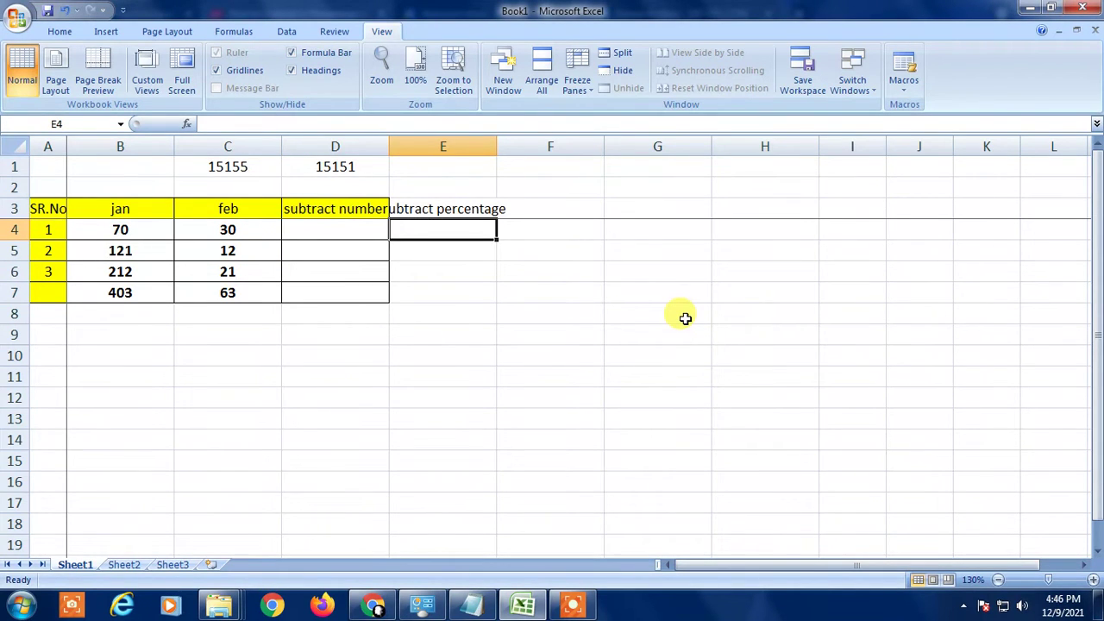
# Step: Widen column E to fit the Subtract percentage heading
pyautogui.doubleClick(495, 146)
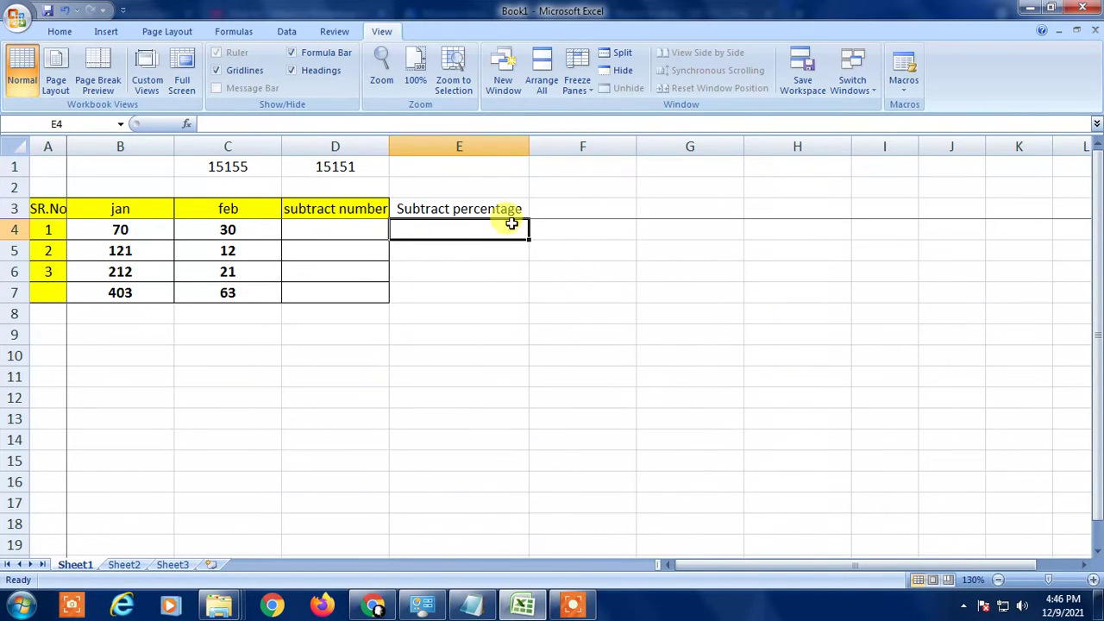
pyautogui.click(488, 208)
pyautogui.click(330, 209)
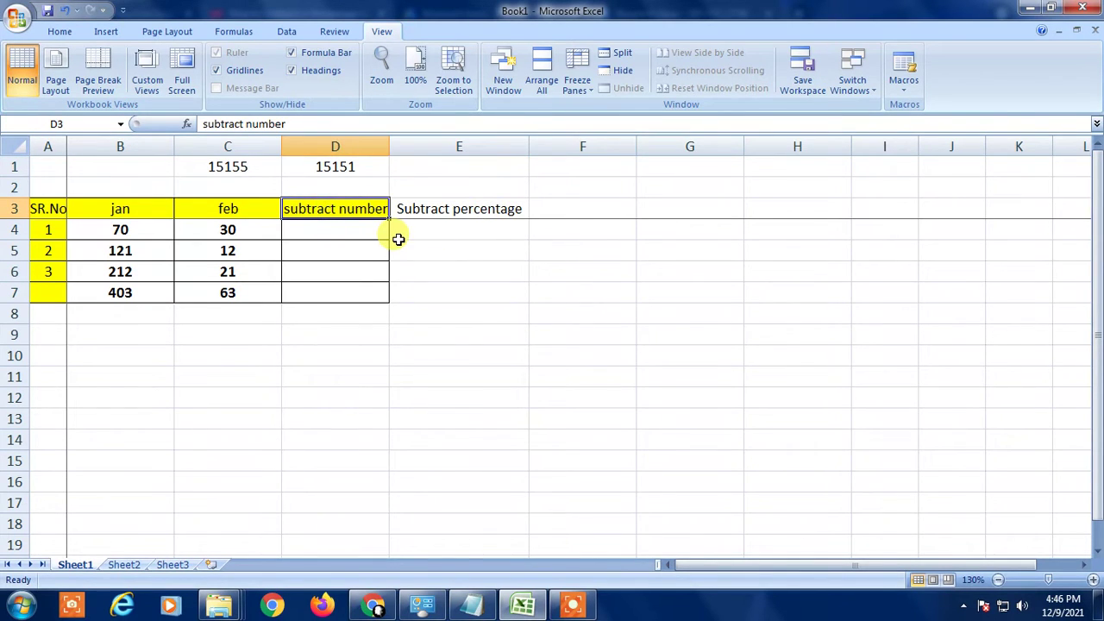
pyautogui.click(483, 212)
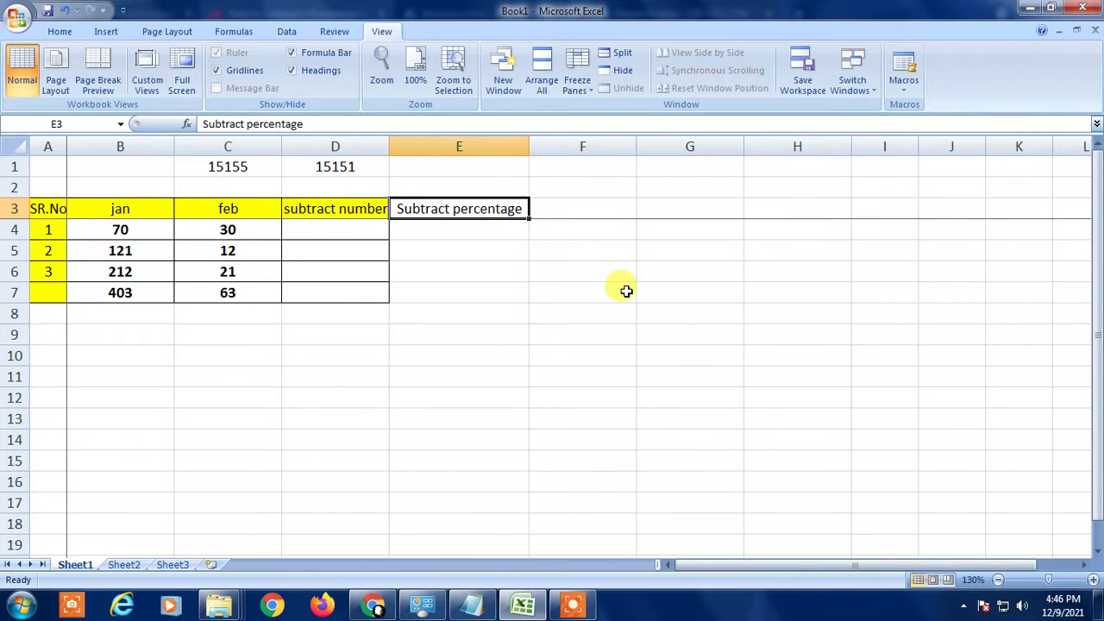
# Step: Examine the first data row's jan and feb values together with their column headings
pyautogui.click(333, 334)
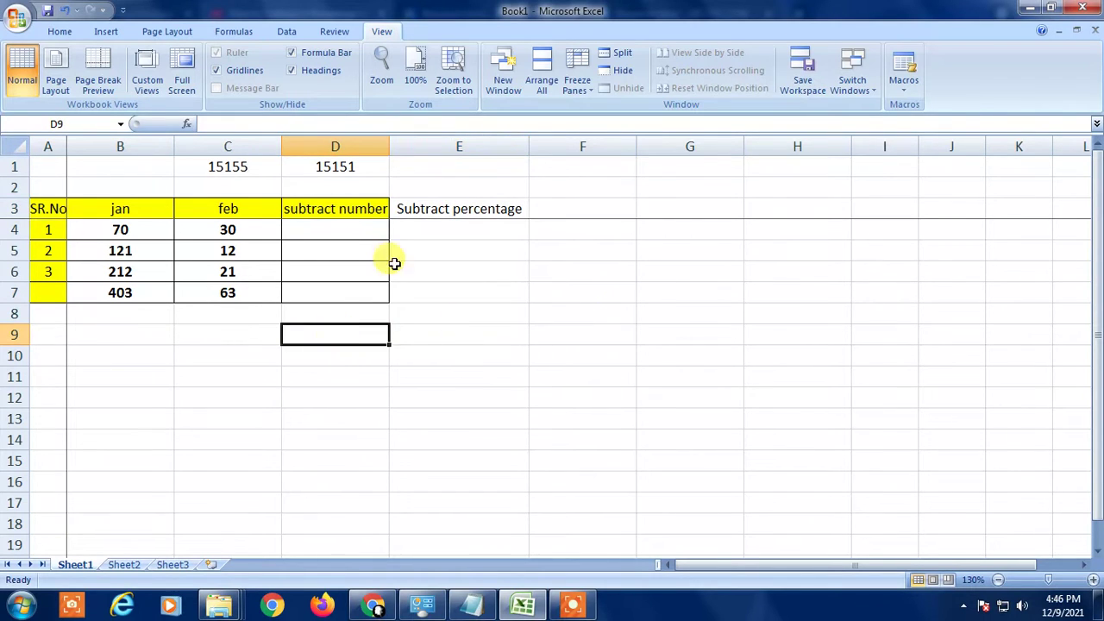
pyautogui.click(333, 233)
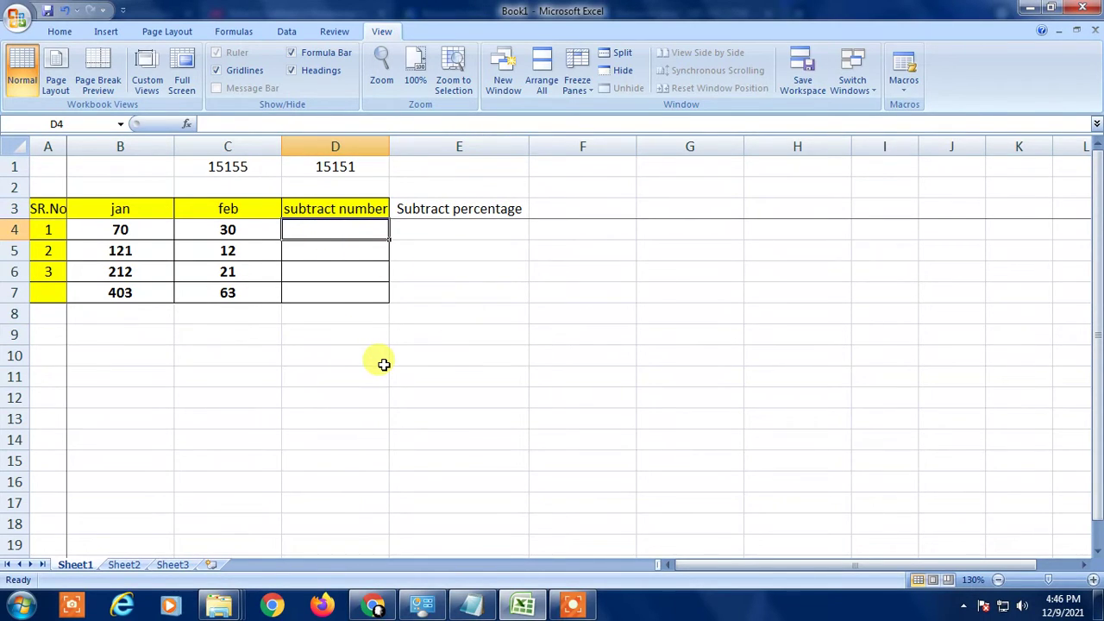
pyautogui.press('Left')
pyautogui.press('Left')
pyautogui.press('Left')
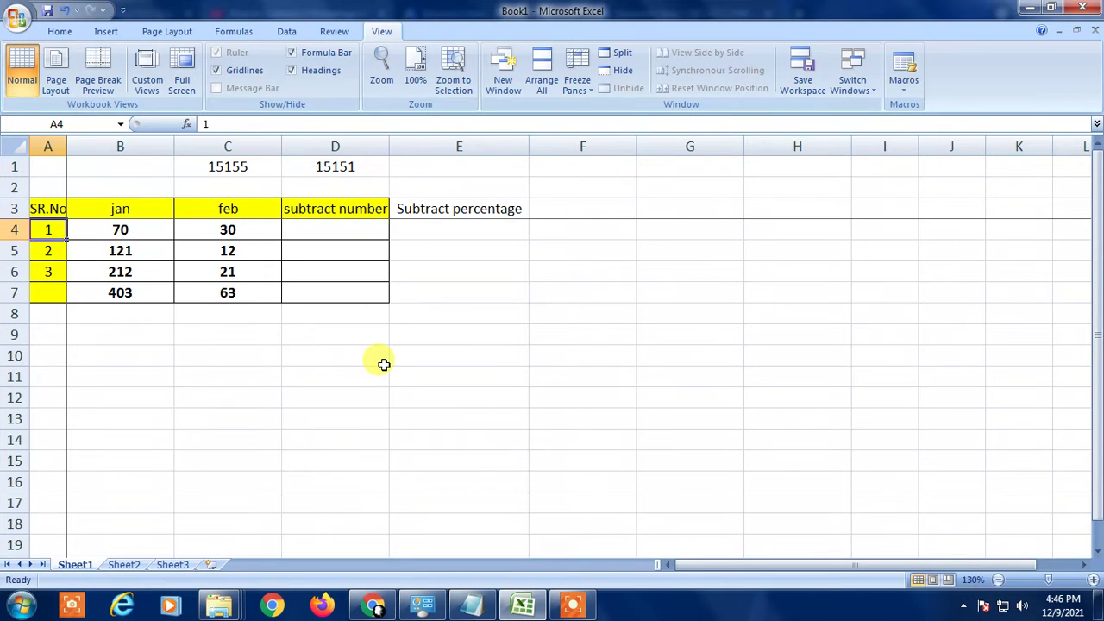
pyautogui.press('Right')
pyautogui.press('Right')
pyautogui.press('Left')
pyautogui.press('Right')
pyautogui.press('Left')
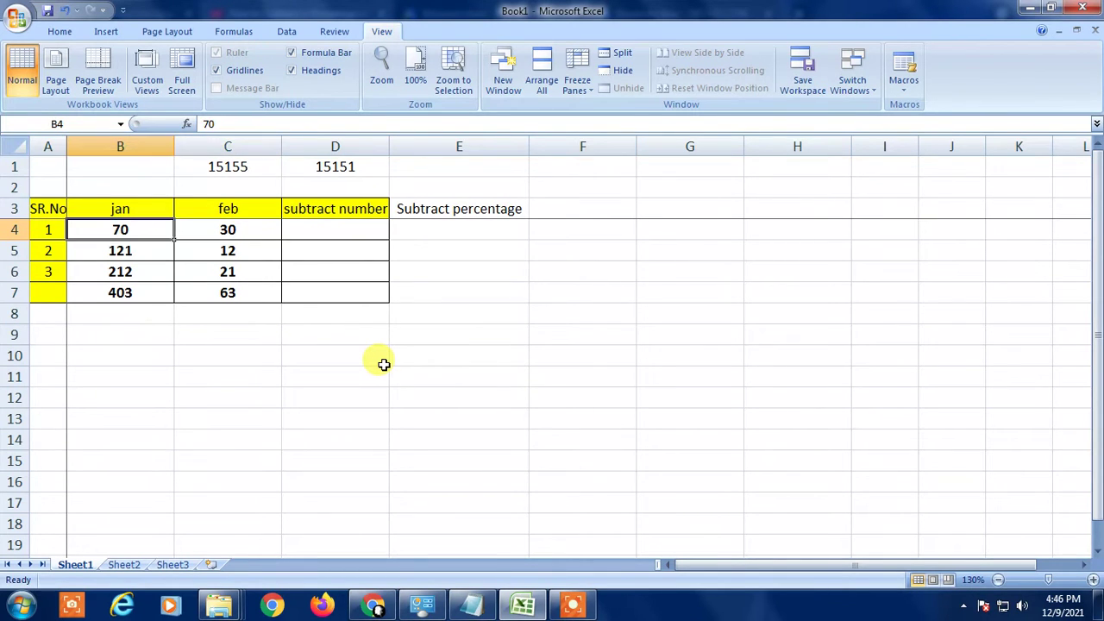
pyautogui.press('Right')
pyautogui.press('Left')
pyautogui.press('Up')
pyautogui.press('Right')
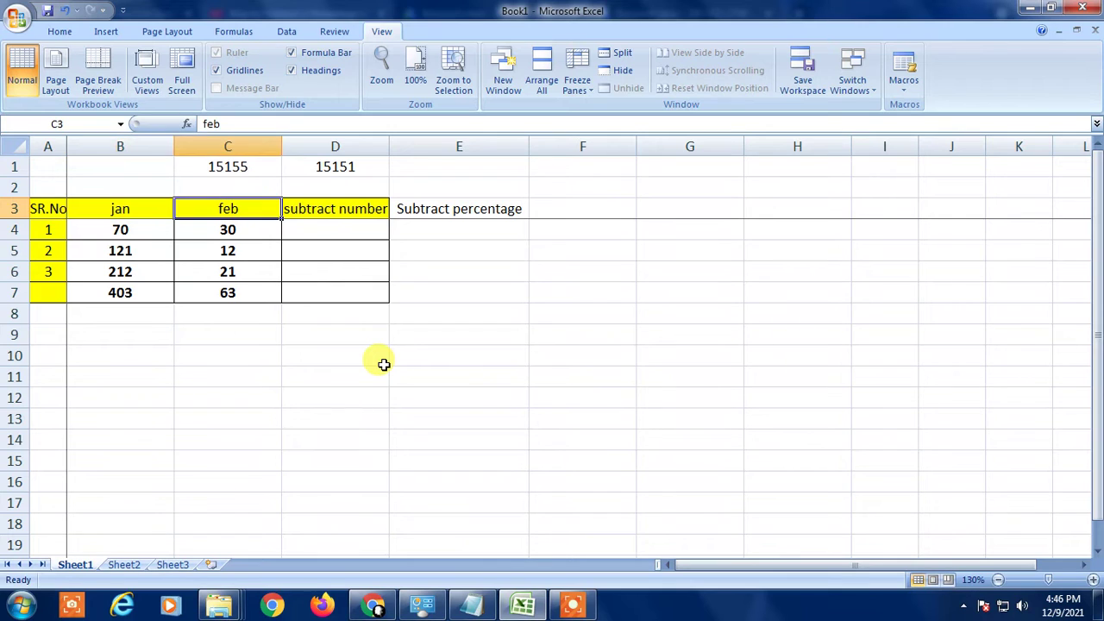
pyautogui.press('Left')
pyautogui.press('Left')
pyautogui.press('Down')
pyautogui.press('Up')
pyautogui.press('Down')
pyautogui.press('Right')
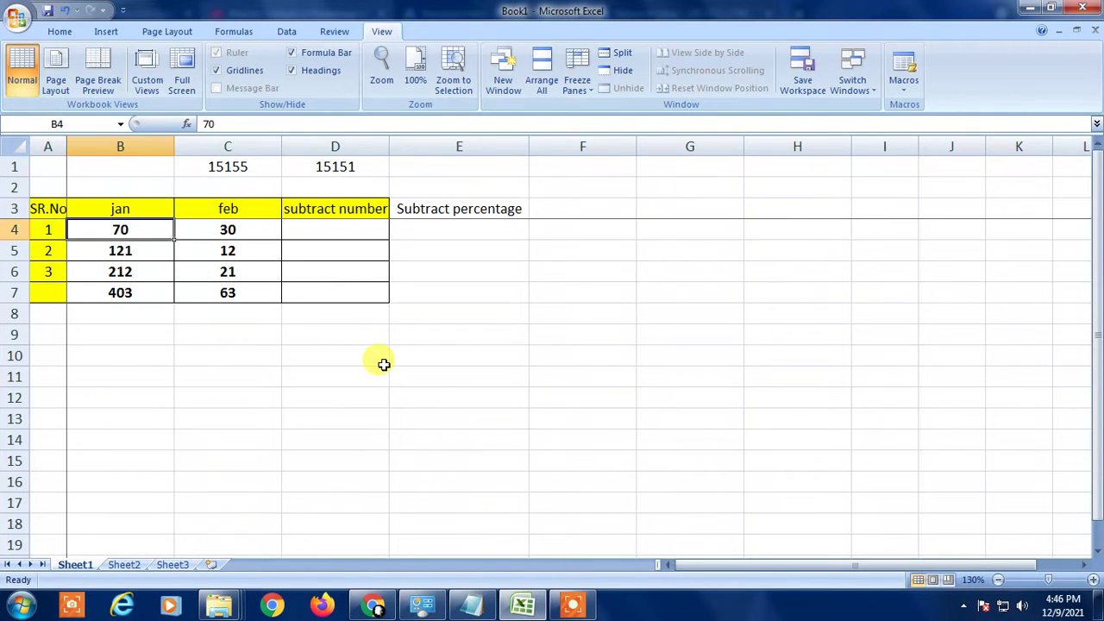
# Step: Enter the formula =B4-C4 in D4 to subtract the feb value from the jan value
pyautogui.press('Right')
pyautogui.press('Right')
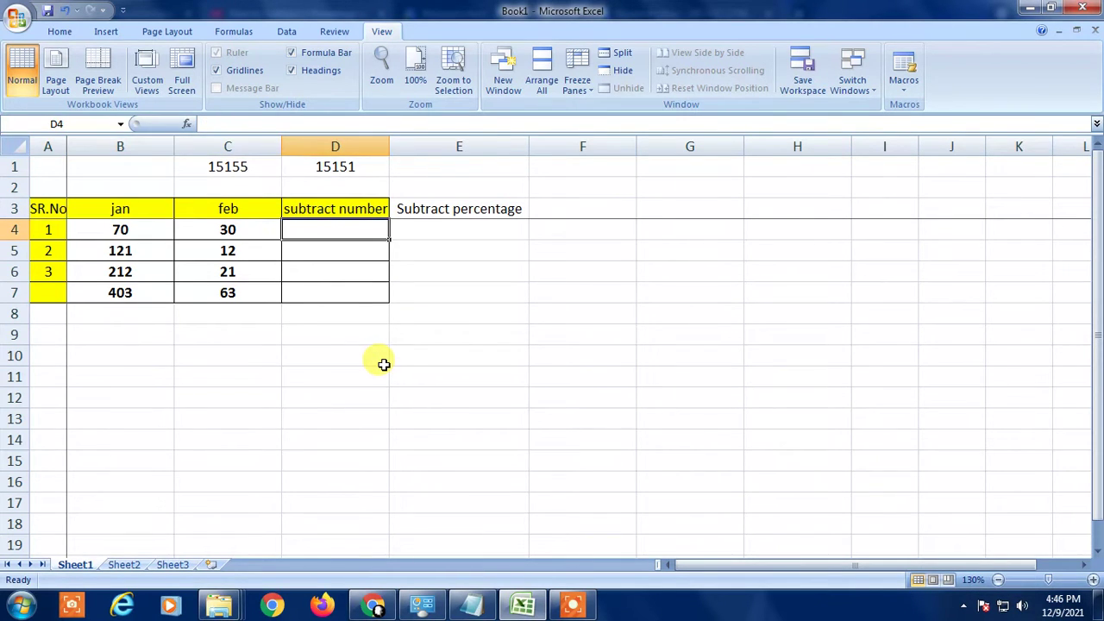
pyautogui.write('=')
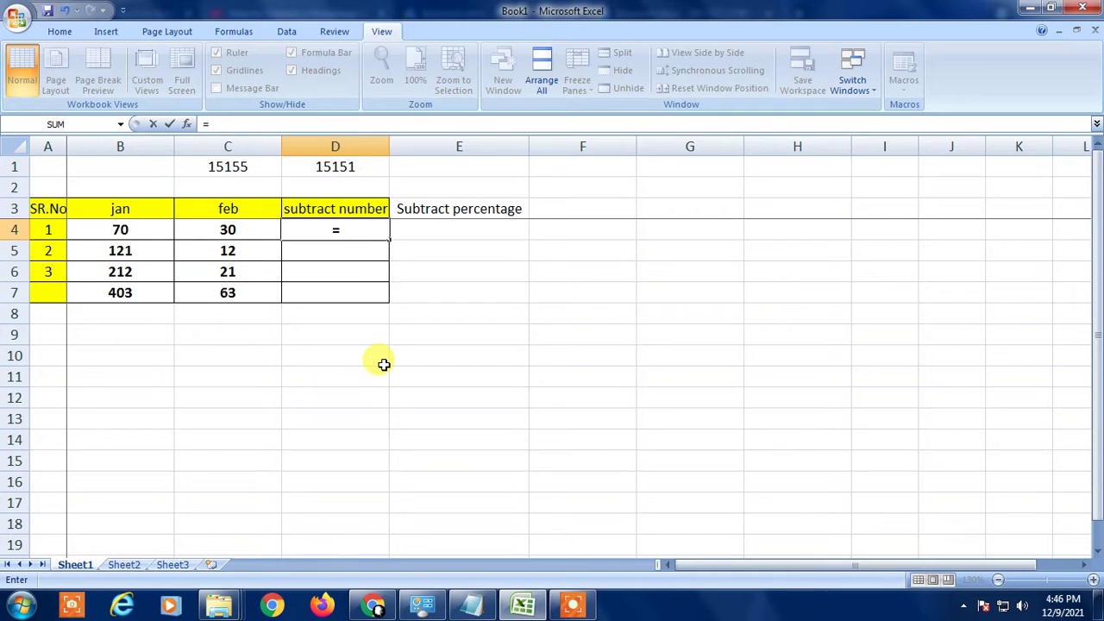
pyautogui.press('Left')
pyautogui.press('Left')
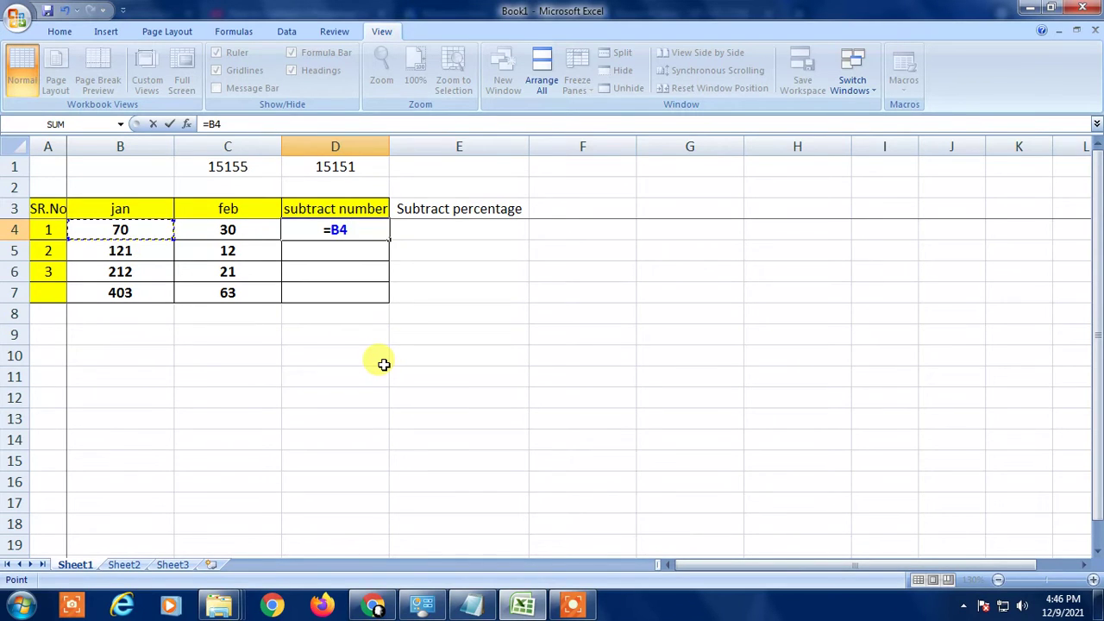
pyautogui.write('-')
pyautogui.press('Left')
pyautogui.press('Left')
pyautogui.press('Right')
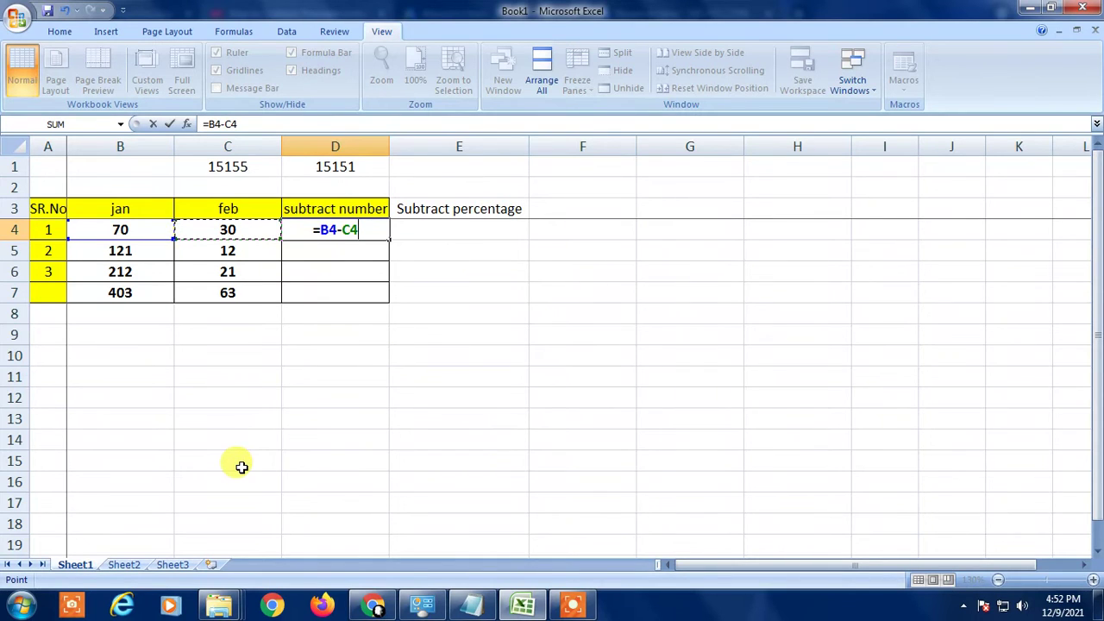
pyautogui.press('Return')
pyautogui.press('Up')
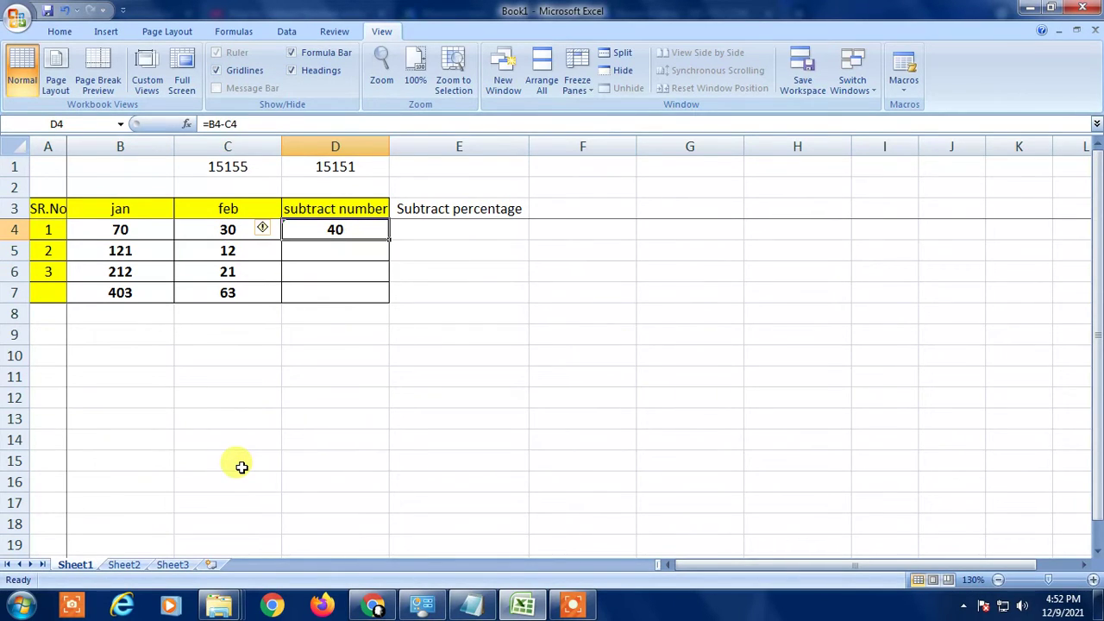
pyautogui.press('Left')
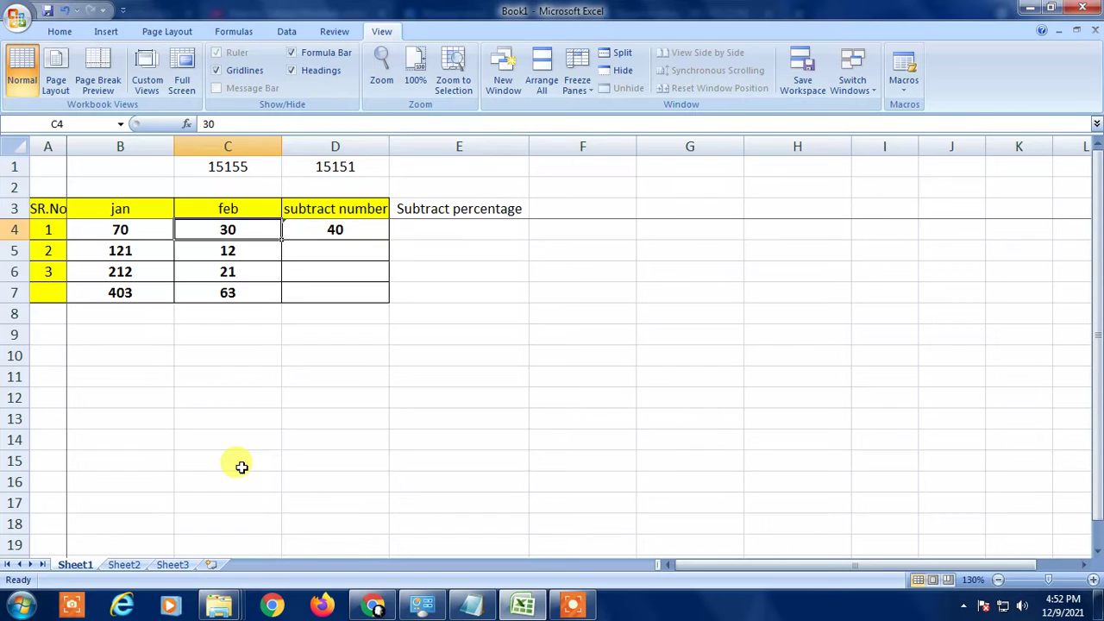
pyautogui.press('Left')
pyautogui.press('Right')
pyautogui.press('Right')
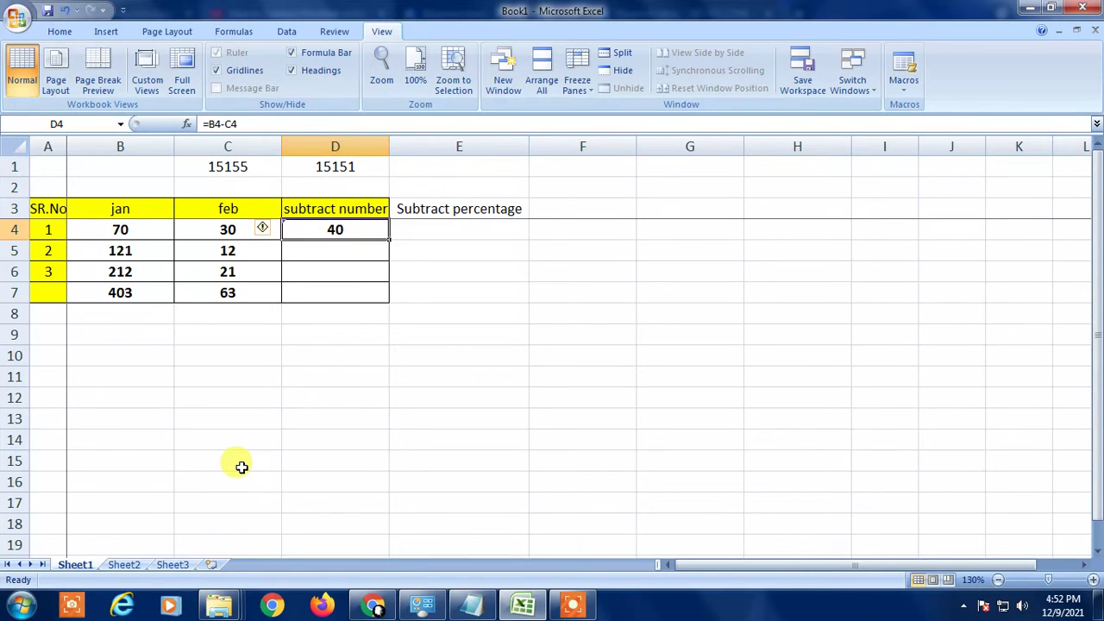
# Step: Enter the formula =B4-(B4*C4/100) in E4 to subtract feb as a percentage of jan, accepting the closing-parenthesis correction
pyautogui.press('Right')
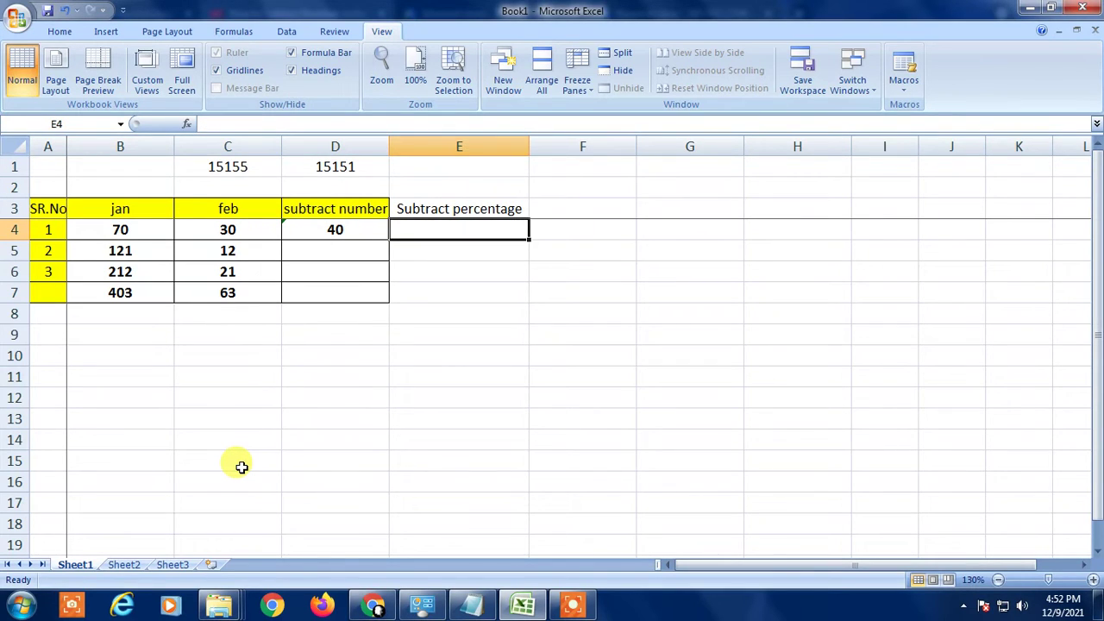
pyautogui.write('=')
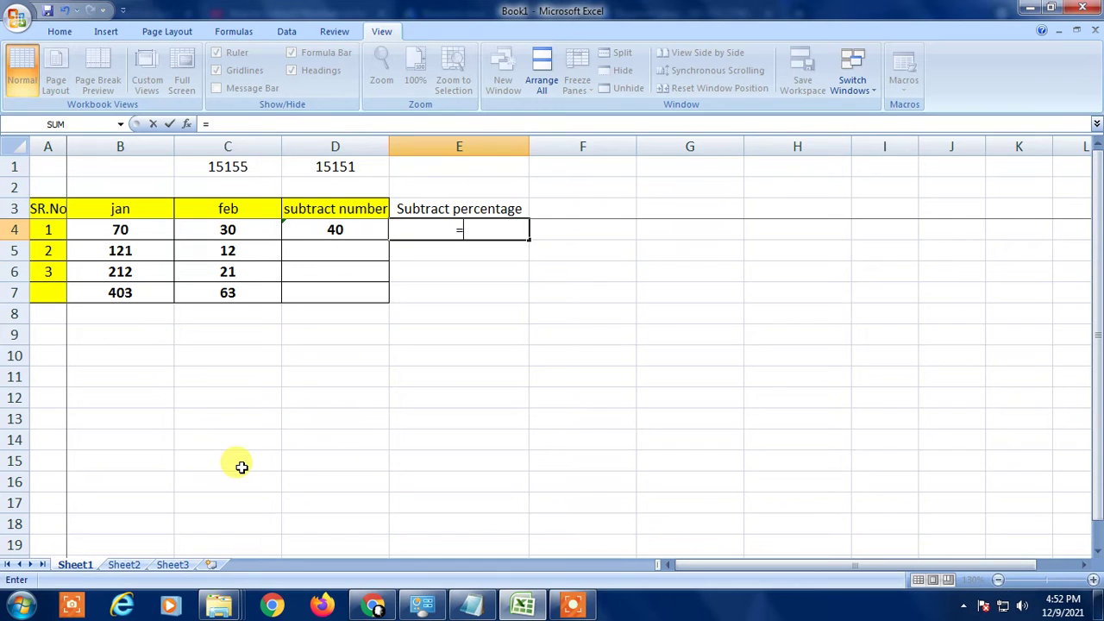
pyautogui.press('Left')
pyautogui.press('Left')
pyautogui.press('Left')
pyautogui.press('Left')
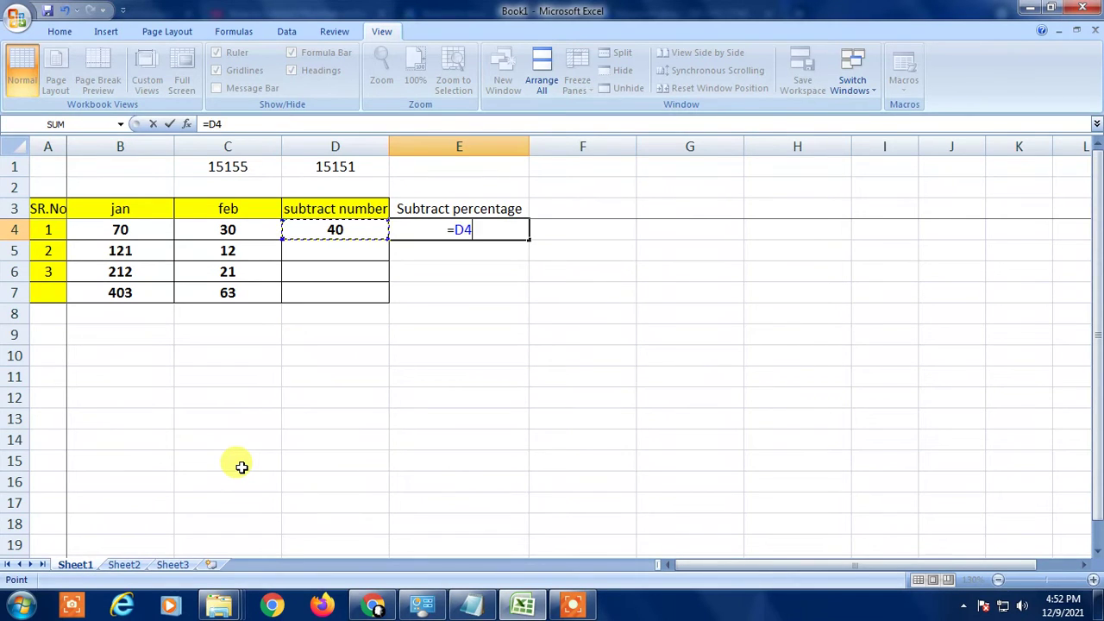
pyautogui.press('Right')
pyautogui.press('Right')
pyautogui.press('Left')
pyautogui.press('Left')
pyautogui.press('Right')
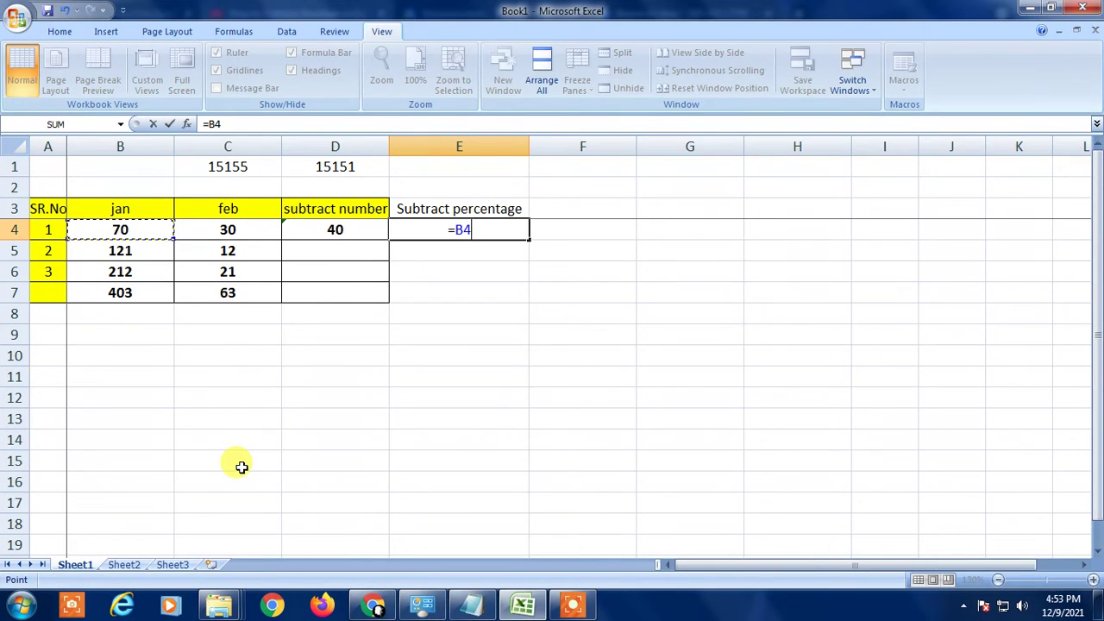
pyautogui.write('-(')
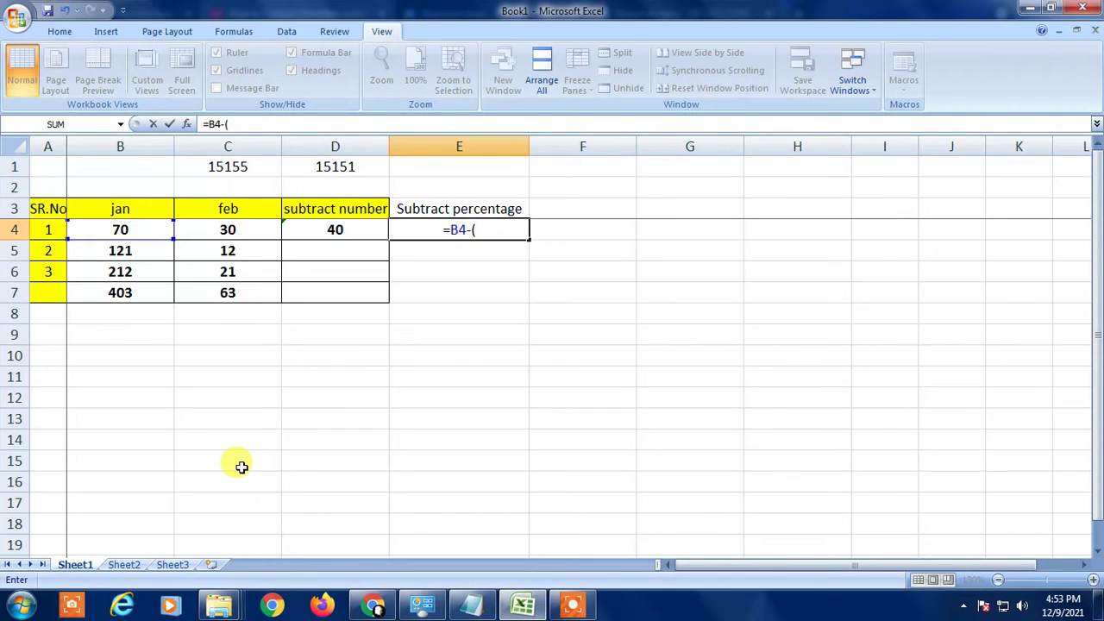
pyautogui.press('Left')
pyautogui.press('Left')
pyautogui.press('Left')
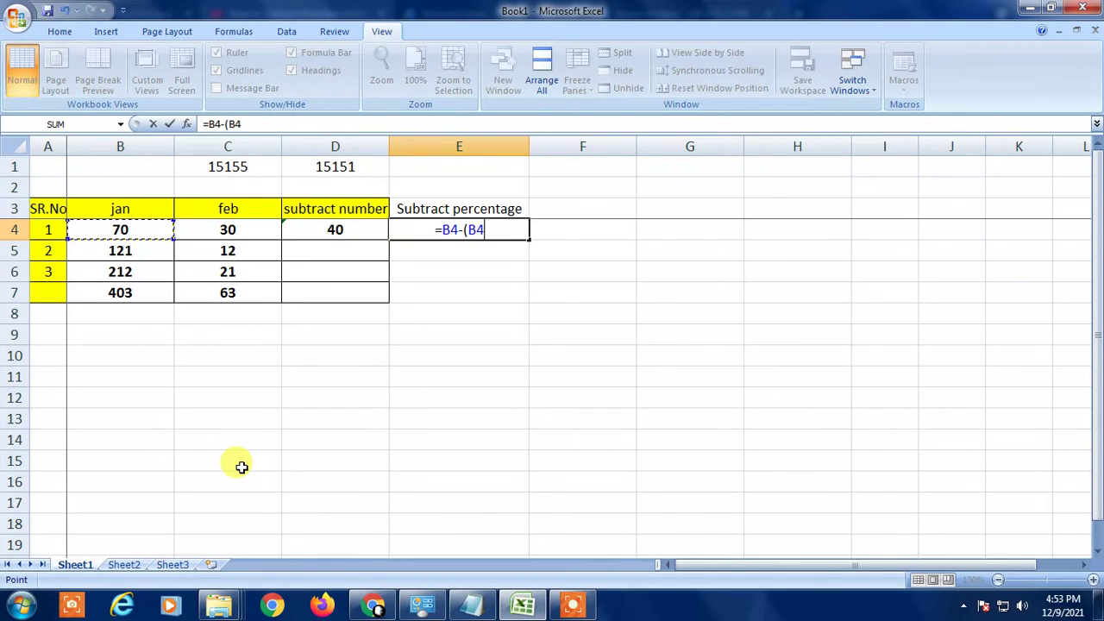
pyautogui.write('*')
pyautogui.press('Left')
pyautogui.press('Left')
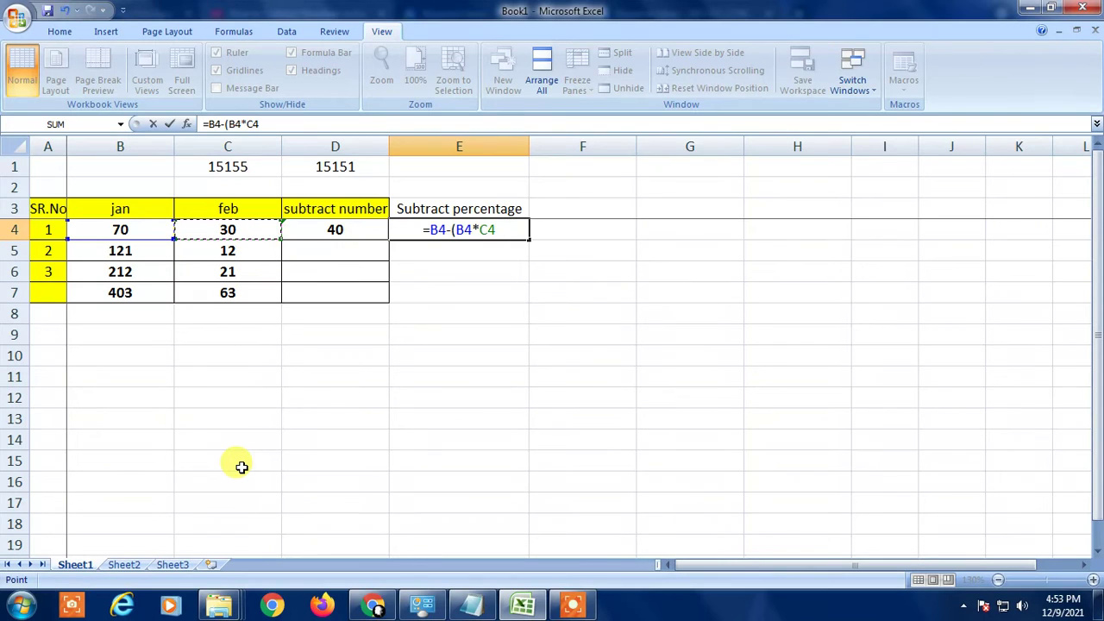
pyautogui.write('/100')
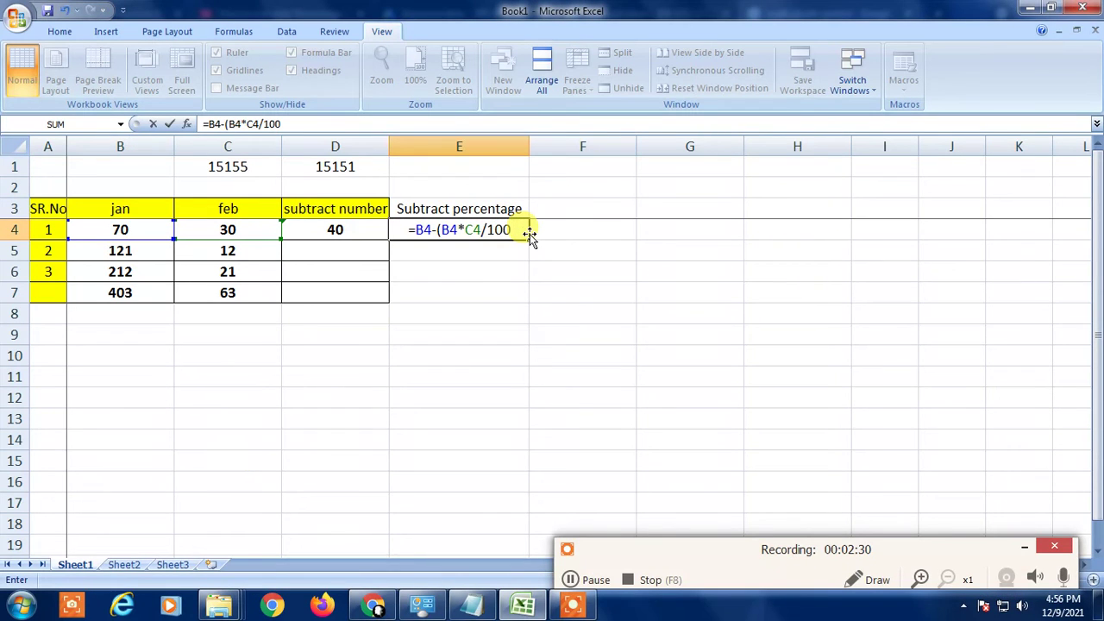
pyautogui.press('BackSpace')
pyautogui.press('BackSpace')
pyautogui.press('BackSpace')
pyautogui.write('100')
pyautogui.press('Return')
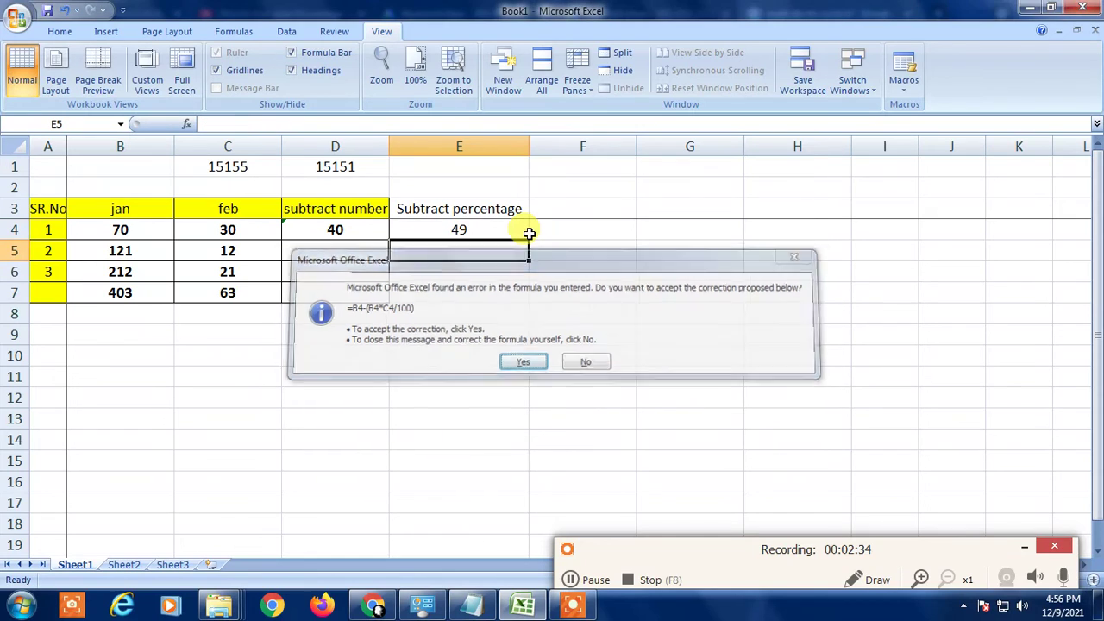
pyautogui.press('Return')
pyautogui.doubleClick(505, 228)
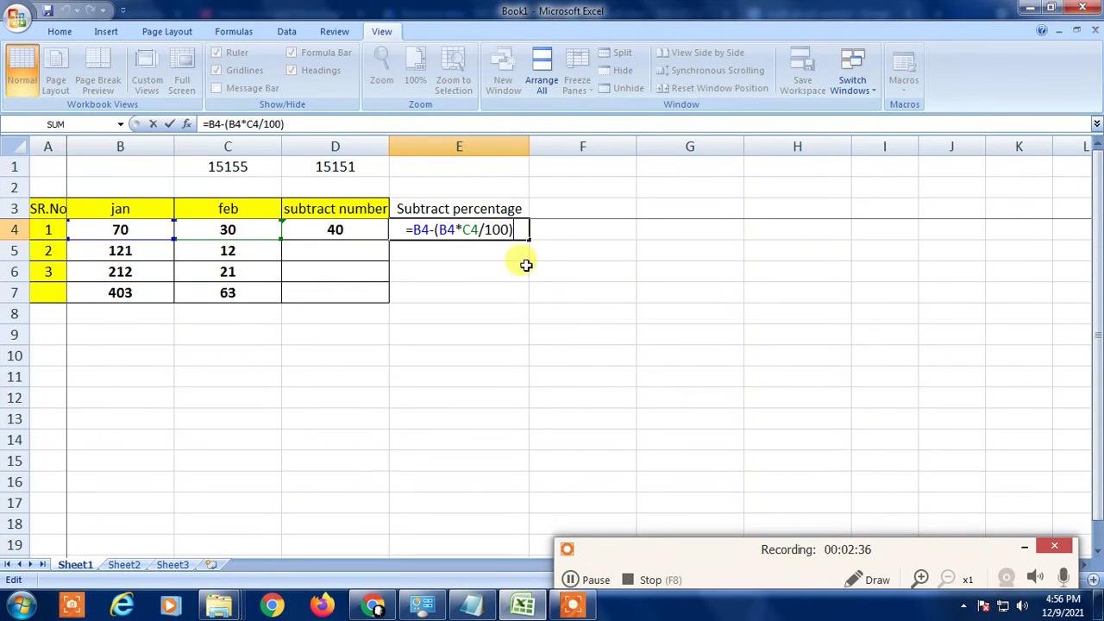
pyautogui.press('BackSpace')
pyautogui.write(')')
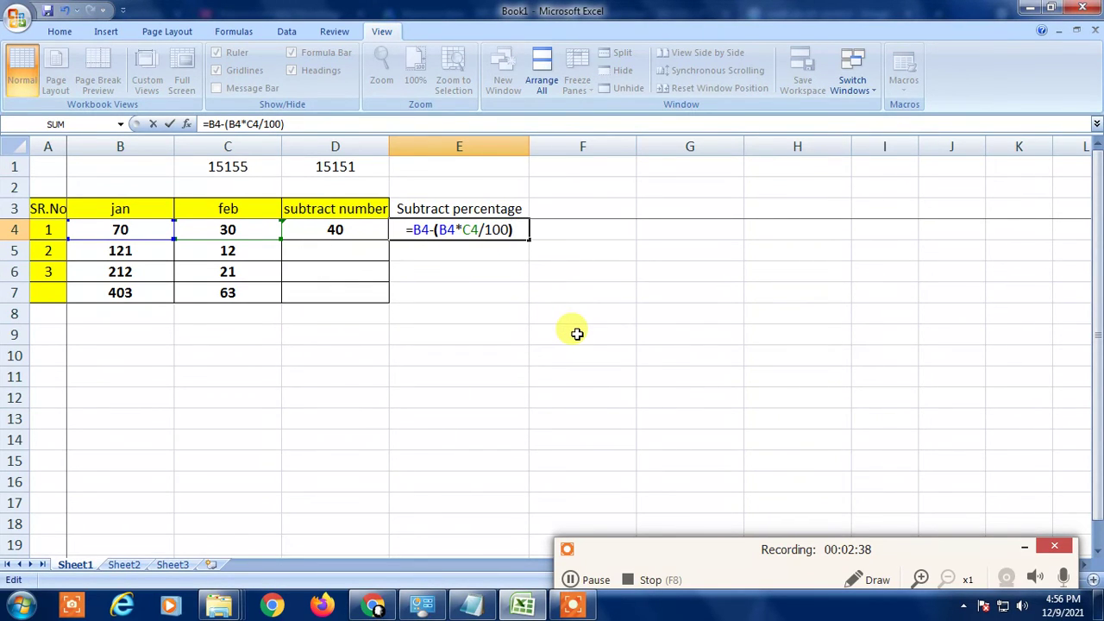
pyautogui.press('Escape')
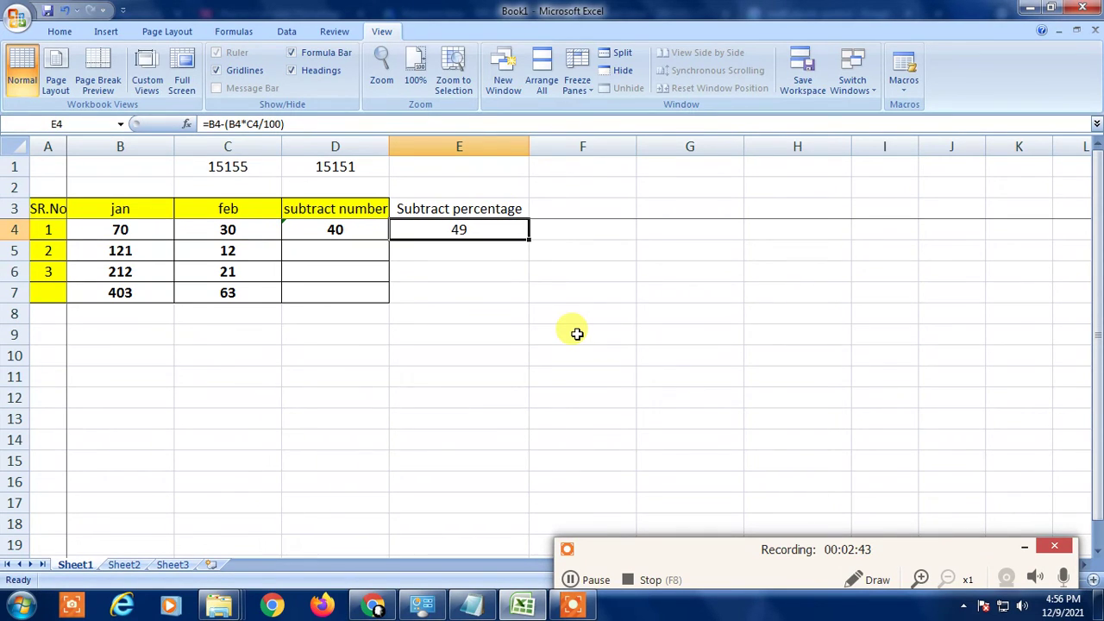
# Step: Compare the first data row's jan and feb values with its subtract number and Subtract percentage results
pyautogui.press('Left')
pyautogui.press('Left')
pyautogui.press('Left')
pyautogui.press('Left')
pyautogui.press('Right')
pyautogui.press('Right')
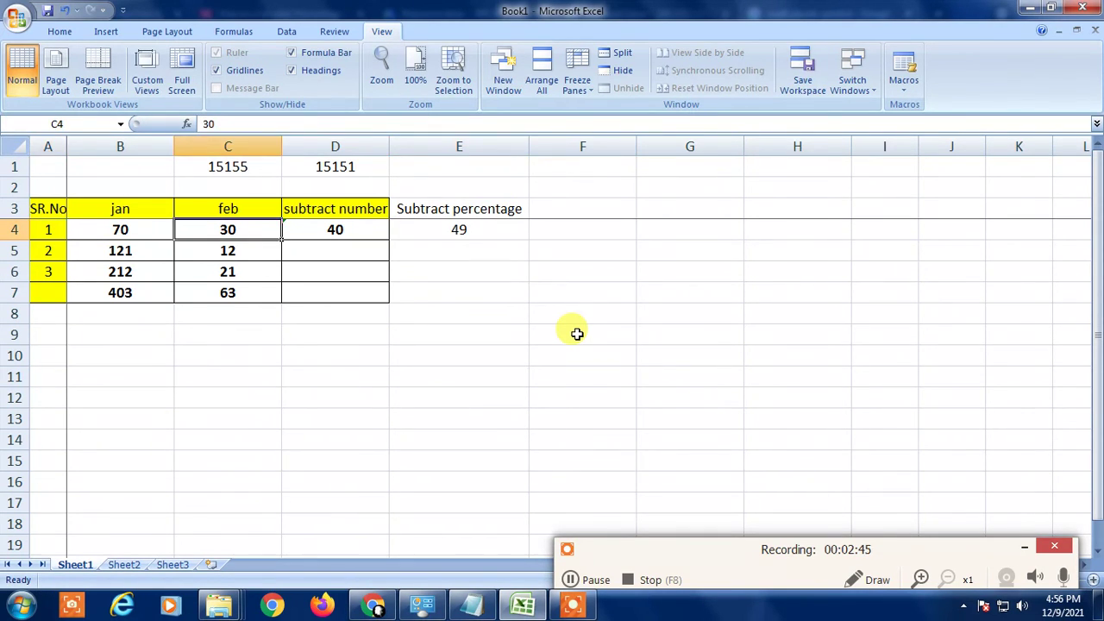
pyautogui.press('Right')
pyautogui.press('Right')
pyautogui.press('Right')
pyautogui.press('Right')
pyautogui.press('Left')
pyautogui.press('Left')
pyautogui.press('Left')
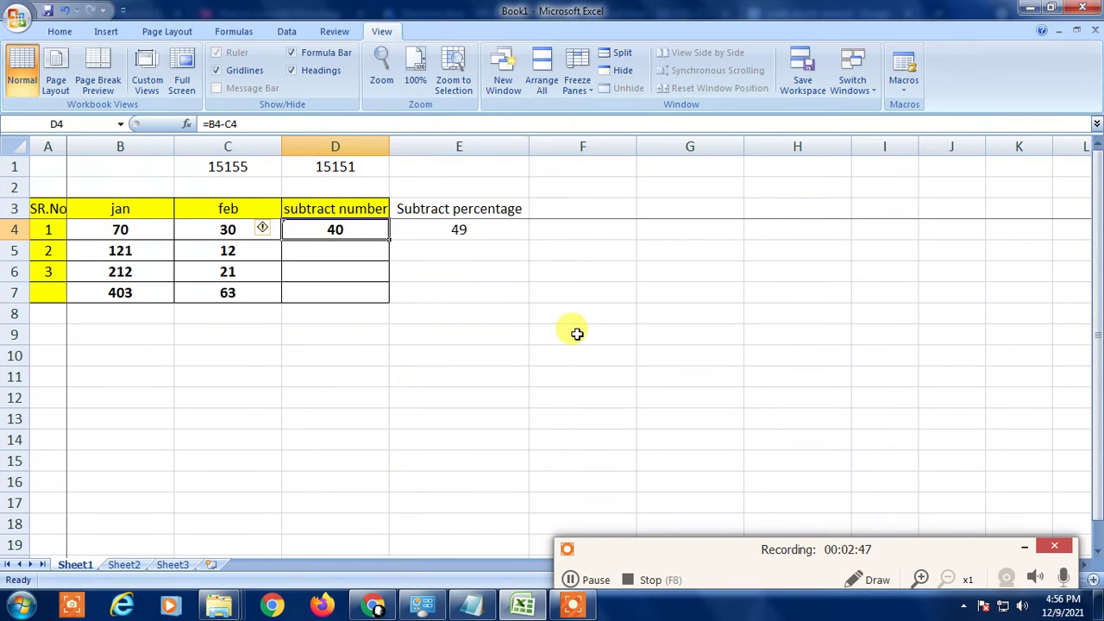
pyautogui.press('Right')
pyautogui.press('Right')
pyautogui.press('Left')
pyautogui.press('Left')
pyautogui.press('Right')
pyautogui.press('Left')
pyautogui.press('Left')
# Step: Fill the D4 and E4 subtraction formulas down through row 7 of both columns
pyautogui.press('Right')
pyautogui.hotkey('shift', 'Right')
pyautogui.hotkey('shift', 'Right')
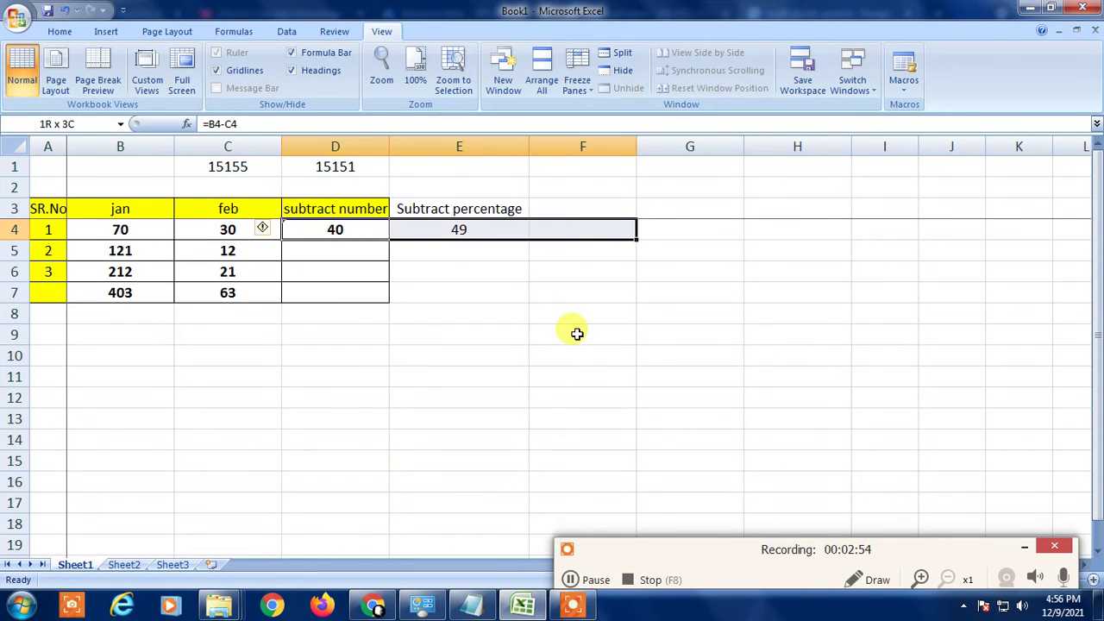
pyautogui.hotkey('shift', 'Left')
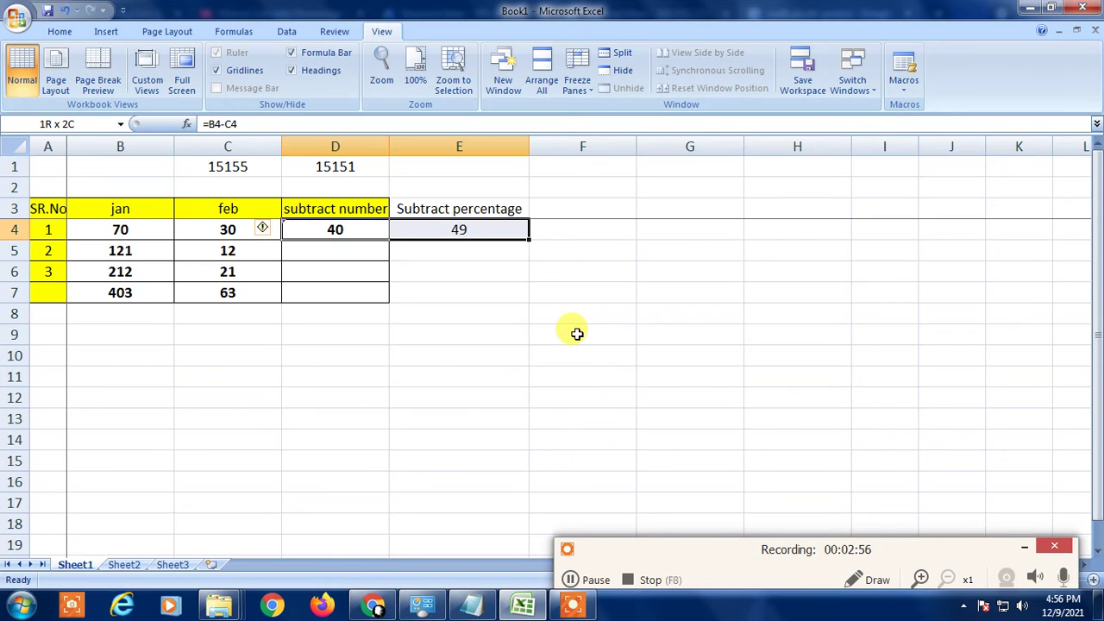
pyautogui.hotkey('shift', 'Down')
pyautogui.hotkey('shift', 'Down')
pyautogui.hotkey('shift', 'Down')
pyautogui.hotkey('shift', 'Down')
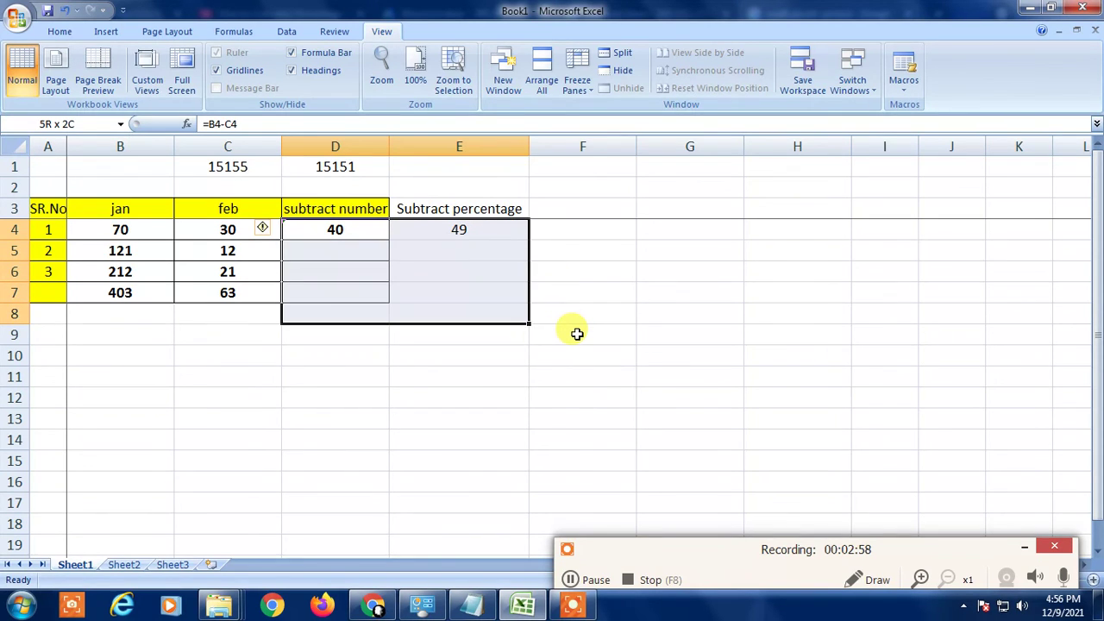
pyautogui.hotkey('shift', 'Up')
pyautogui.hotkey('shift', 'Up')
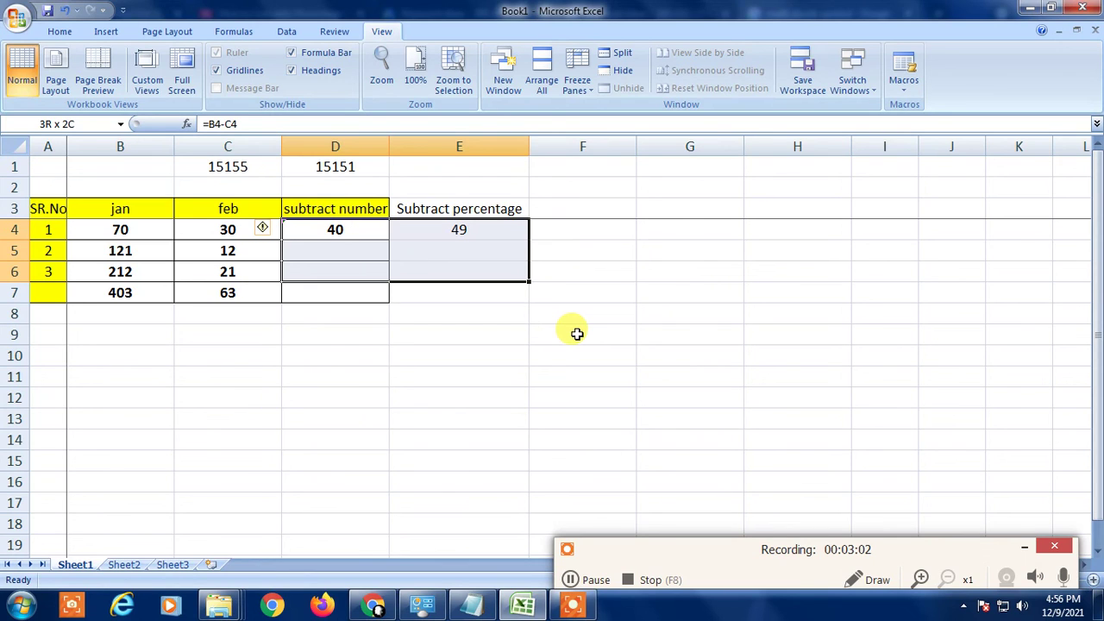
pyautogui.hotkey('shift', 'Down')
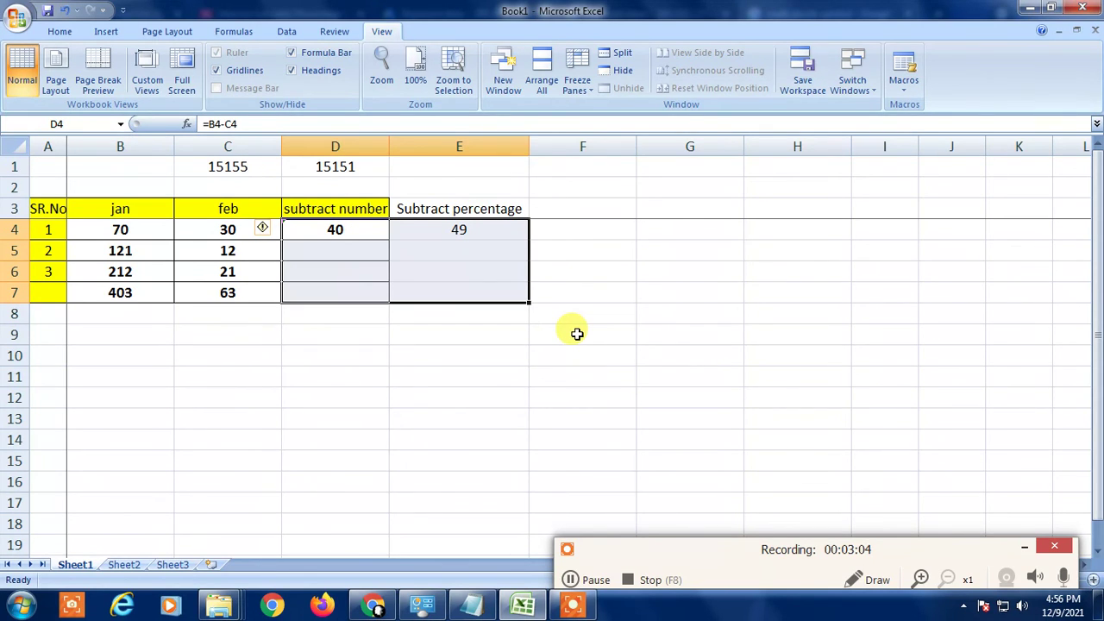
pyautogui.hotkey('ctrl', 'd')
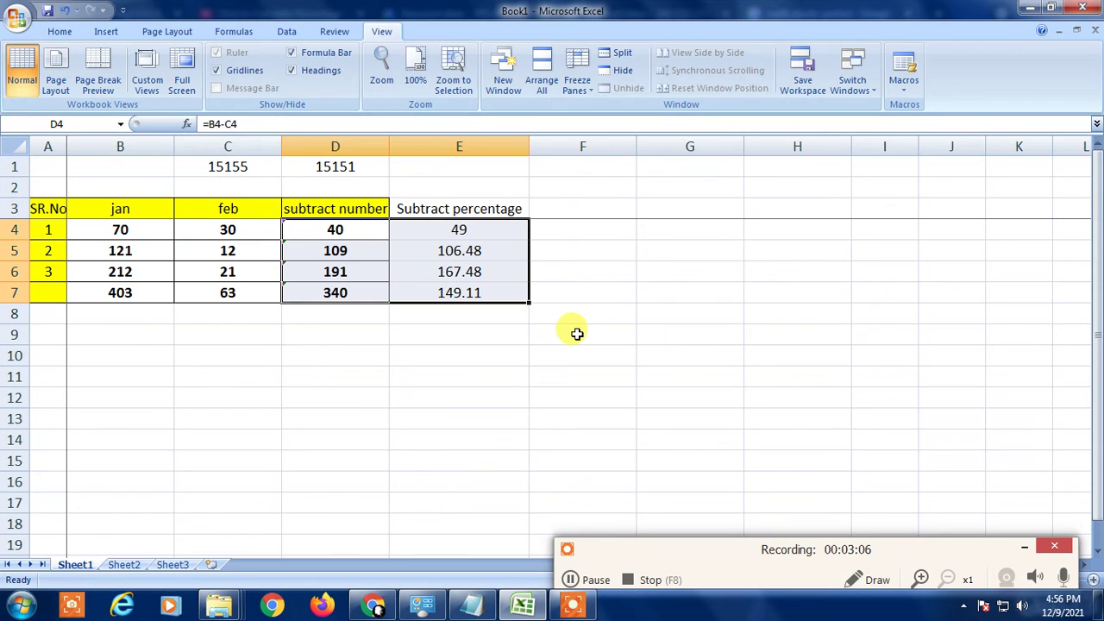
pyautogui.press('Left')
pyautogui.press('Left')
pyautogui.press('Right')
pyautogui.press('Right')
pyautogui.press('Right')
pyautogui.press('Down')
pyautogui.press('Down')
pyautogui.press('Down')
pyautogui.press('Down')
pyautogui.press('Down')
pyautogui.press('Down')
pyautogui.press('Down')
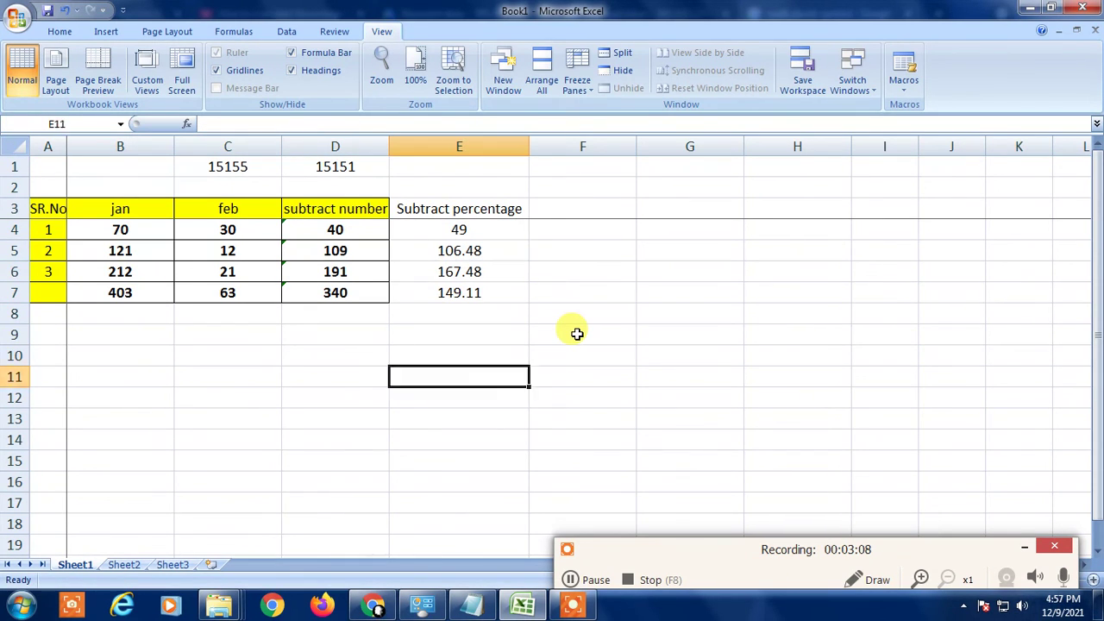
pyautogui.press('Down')
pyautogui.press('Down')
pyautogui.press('Down')
pyautogui.press('Down')
pyautogui.press('Down')
pyautogui.press('Down')
pyautogui.press('Down')
pyautogui.press('Up')
pyautogui.press('Up')
pyautogui.press('Up')
pyautogui.press('Up')
pyautogui.press('Up')
pyautogui.press('Up')
pyautogui.press('Up')
pyautogui.press('Up')
pyautogui.press('Up')
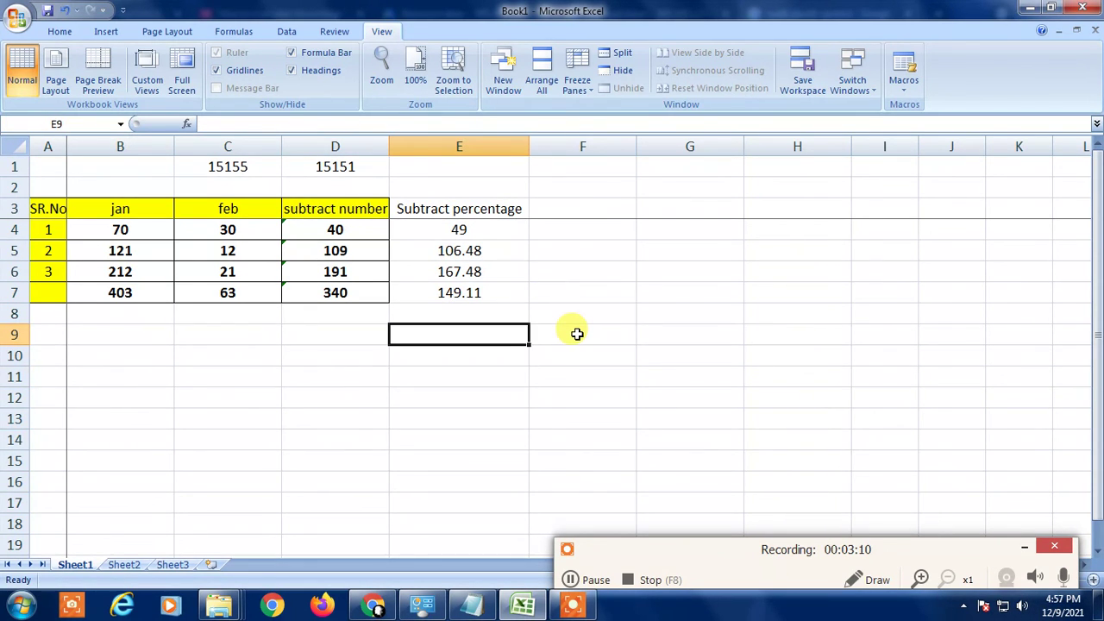
# Step: Minimize all open windows to show the desktop
pyautogui.press('super+d')
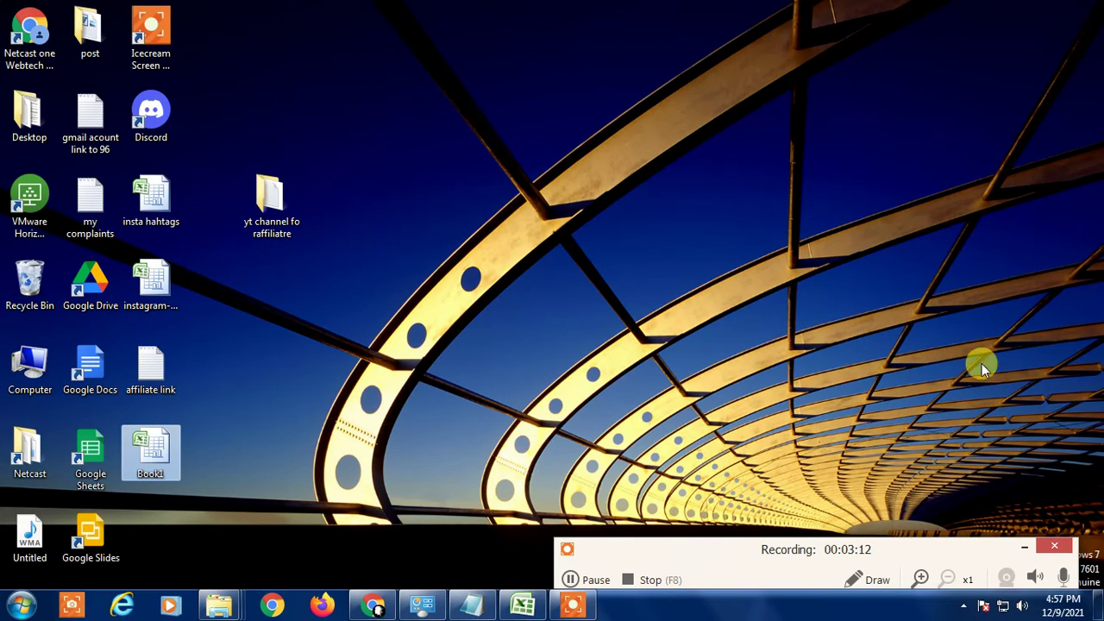
pyautogui.moveTo(697, 559); pyautogui.dragTo(613, 333)
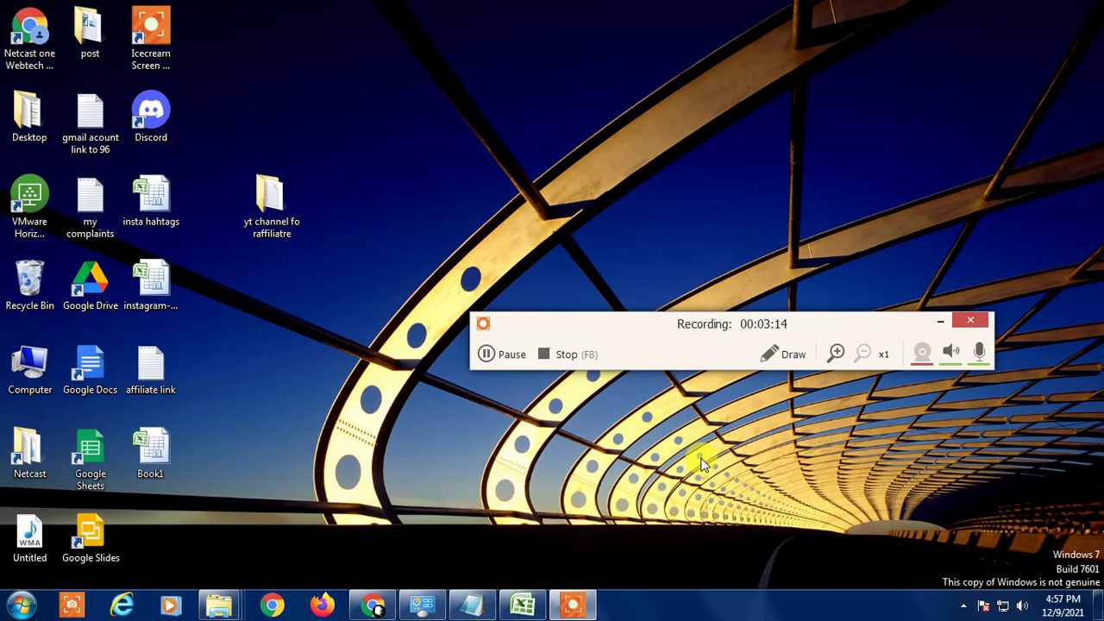